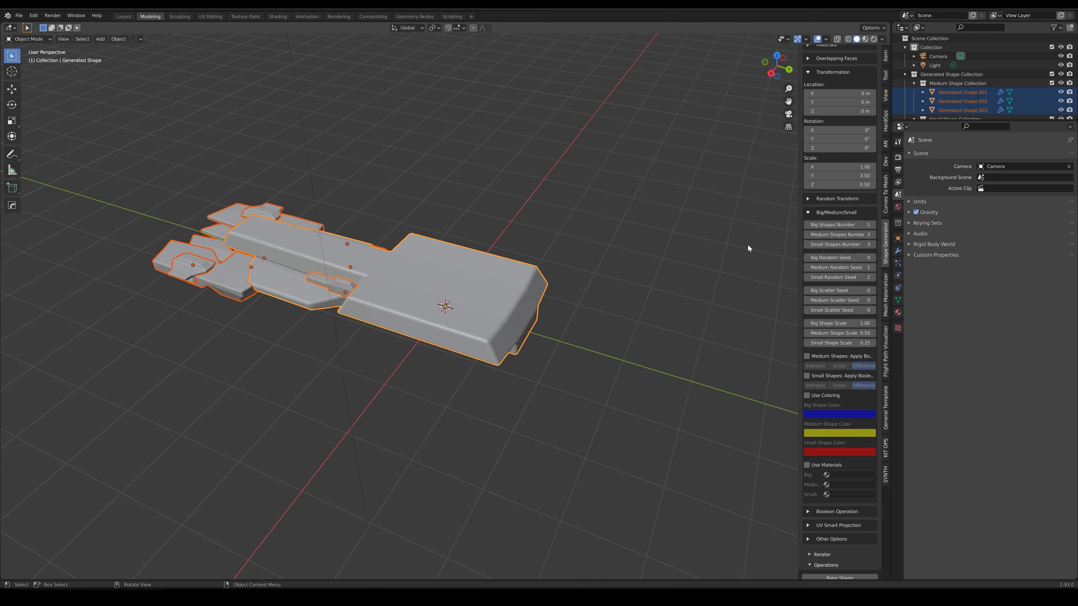
- Step the Shape Generator's master random seed up to 1206 to get a different ship shape
{"action": "scroll", "coordinate": [855, 180], "scroll_direction": "up", "scroll_amount": 10}
{"action": "scroll", "coordinate": [855, 180], "scroll_direction": "up", "scroll_amount": 6}
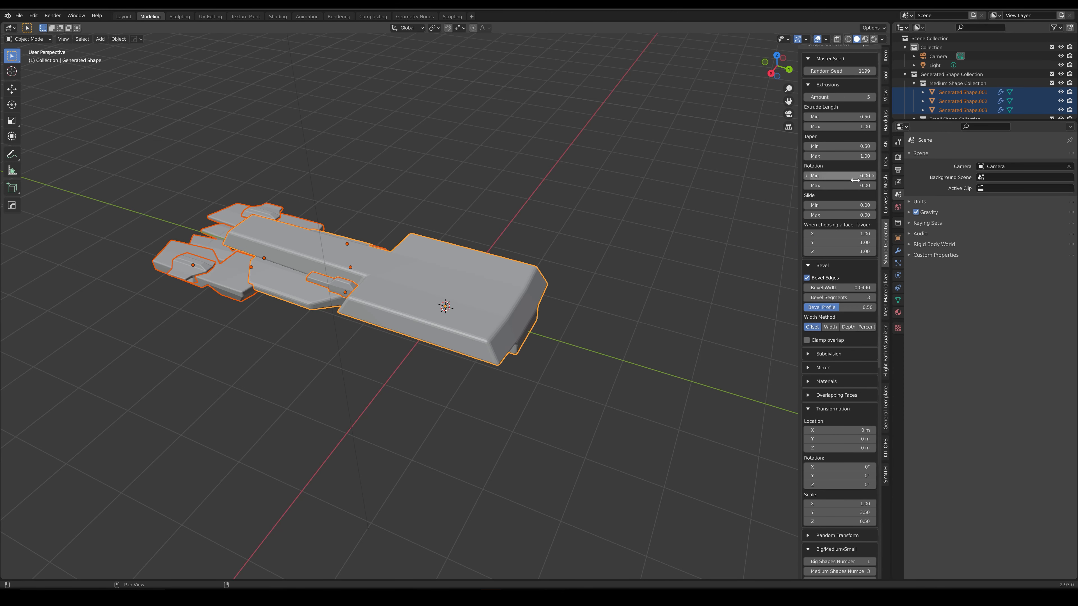
{"action": "left_click", "coordinate": [873, 77]}
{"action": "left_click", "coordinate": [874, 78]}
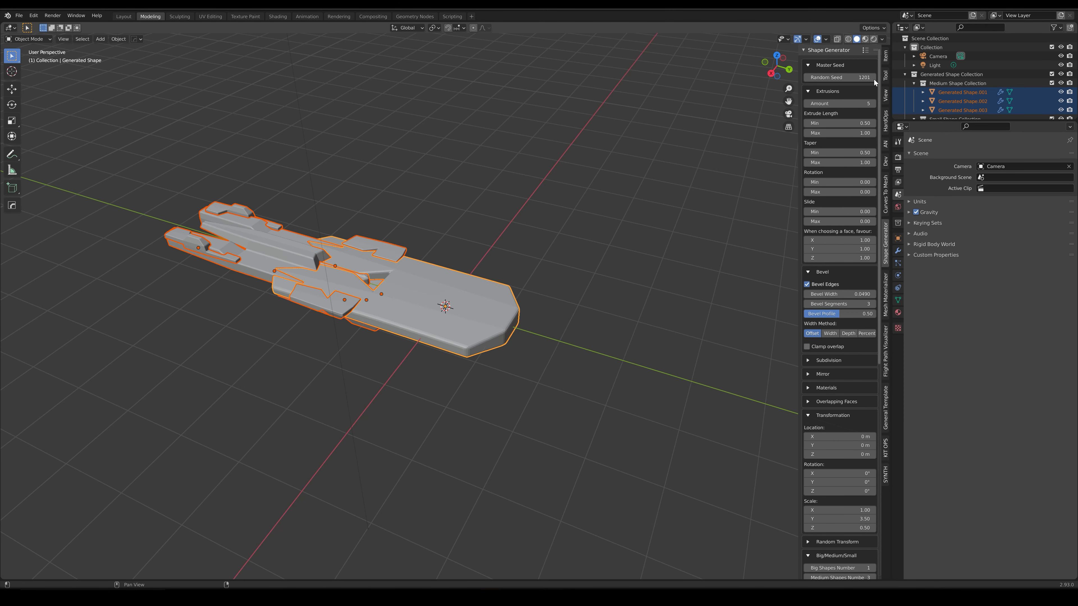
{"action": "left_click", "coordinate": [874, 78]}
{"action": "left_click", "coordinate": [873, 77]}
{"action": "left_click", "coordinate": [873, 78]}
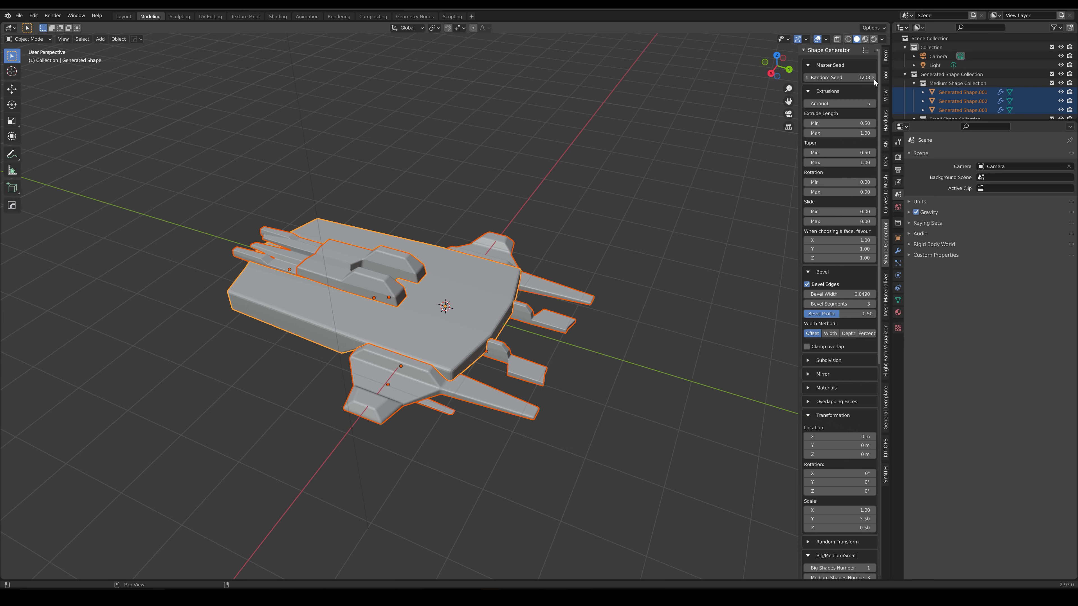
{"action": "left_click", "coordinate": [873, 78]}
{"action": "left_click", "coordinate": [874, 78]}
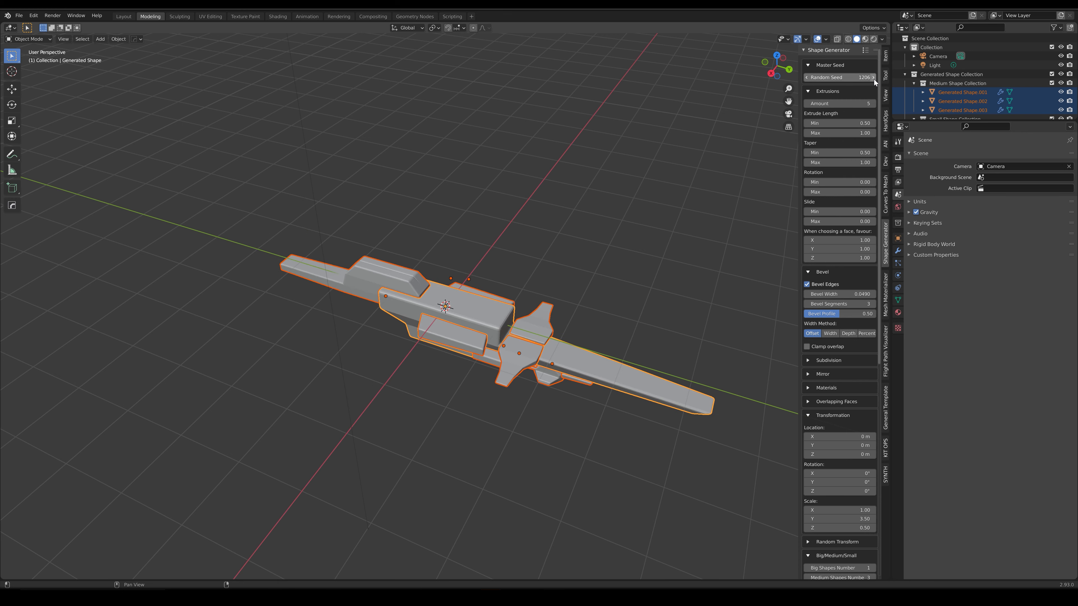
{"action": "middle_click_drag", "start_coordinate": [524, 430], "coordinate": [599, 426]}
- Select only the small winged shape and enable Use Coloring in its Big/Medium/Small settings
{"action": "scroll", "coordinate": [847, 438], "scroll_direction": "down", "scroll_amount": 12}
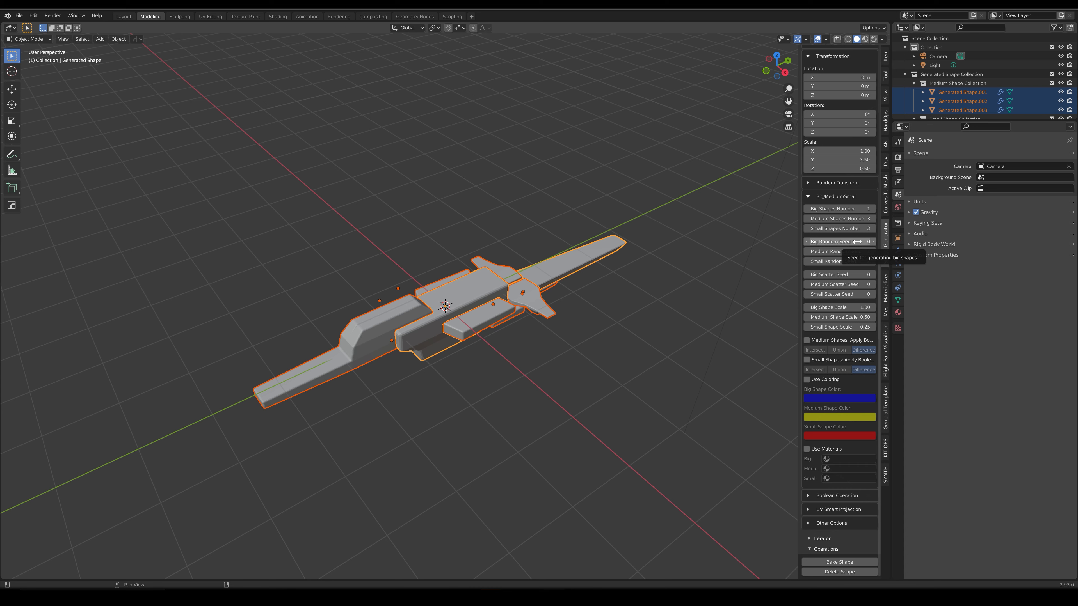
{"action": "left_click", "coordinate": [543, 539]}
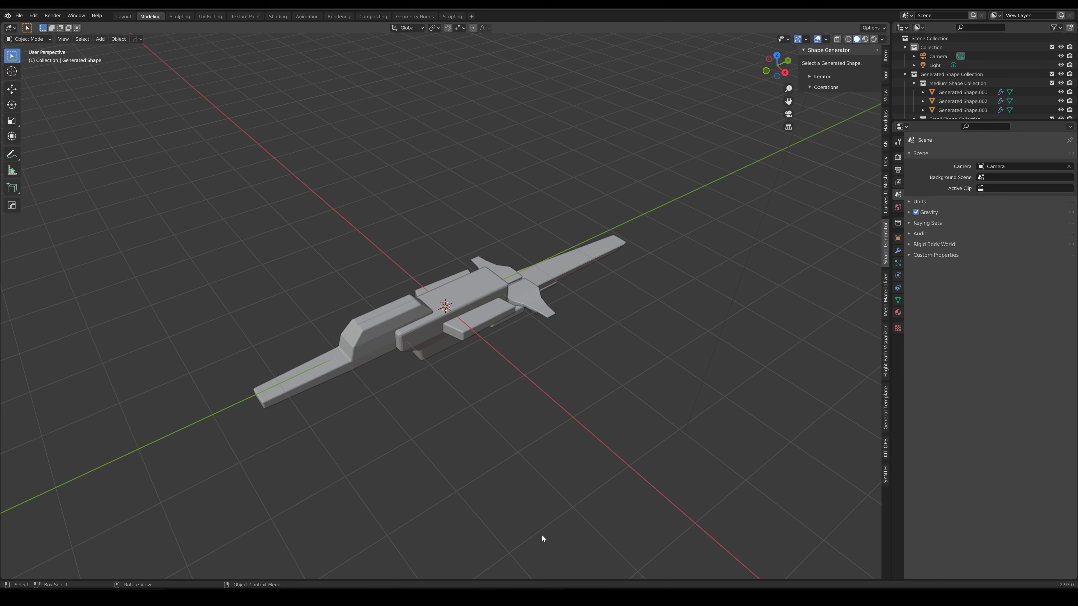
{"action": "left_click", "coordinate": [512, 313]}
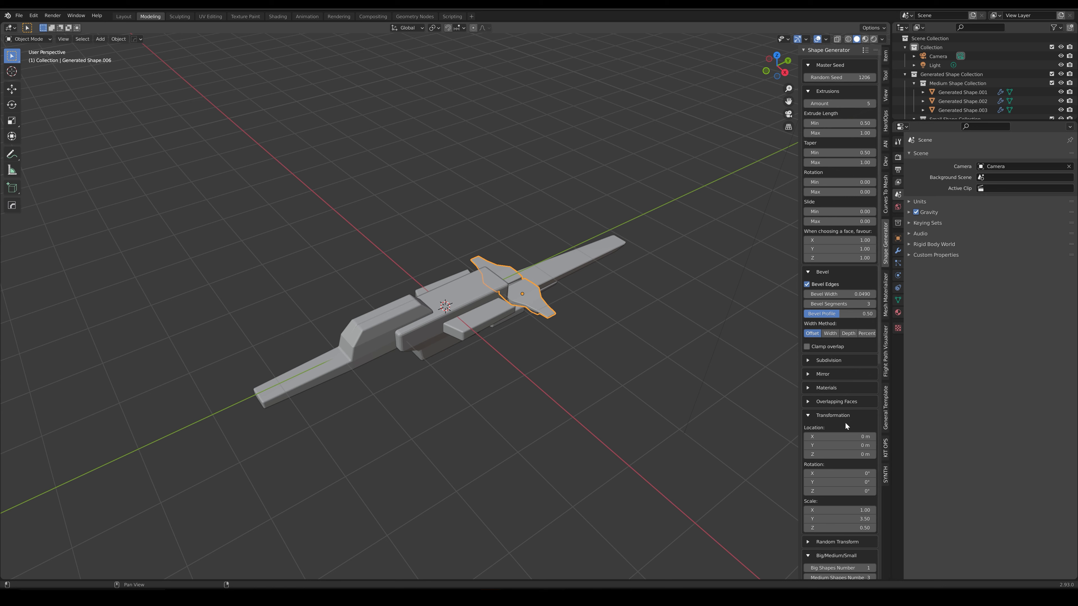
{"action": "scroll", "coordinate": [845, 422], "scroll_direction": "down", "scroll_amount": 12}
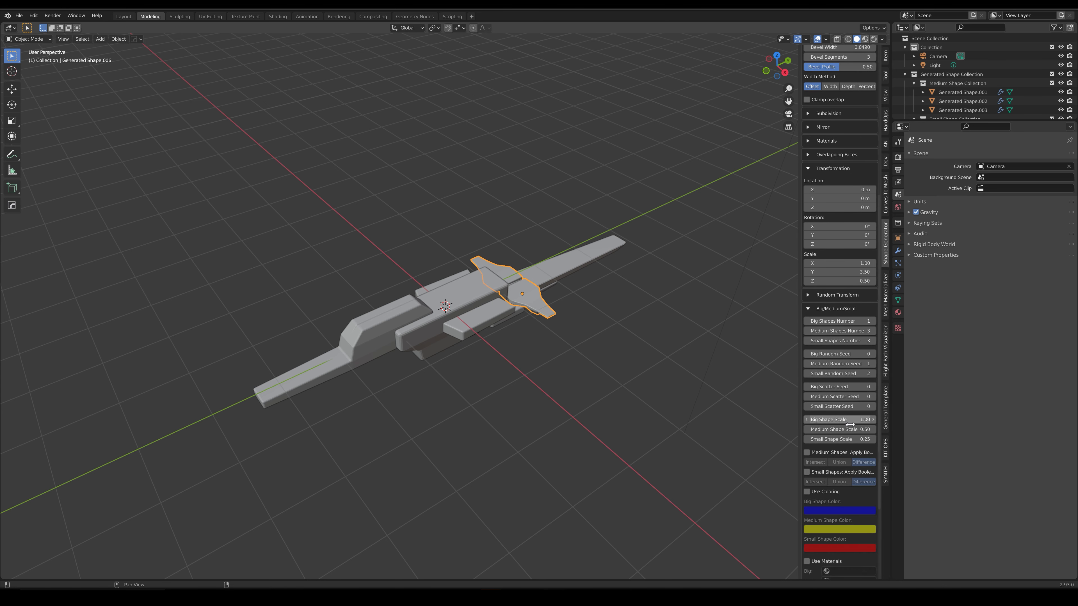
{"action": "scroll", "coordinate": [850, 424], "scroll_direction": "down", "scroll_amount": 5}
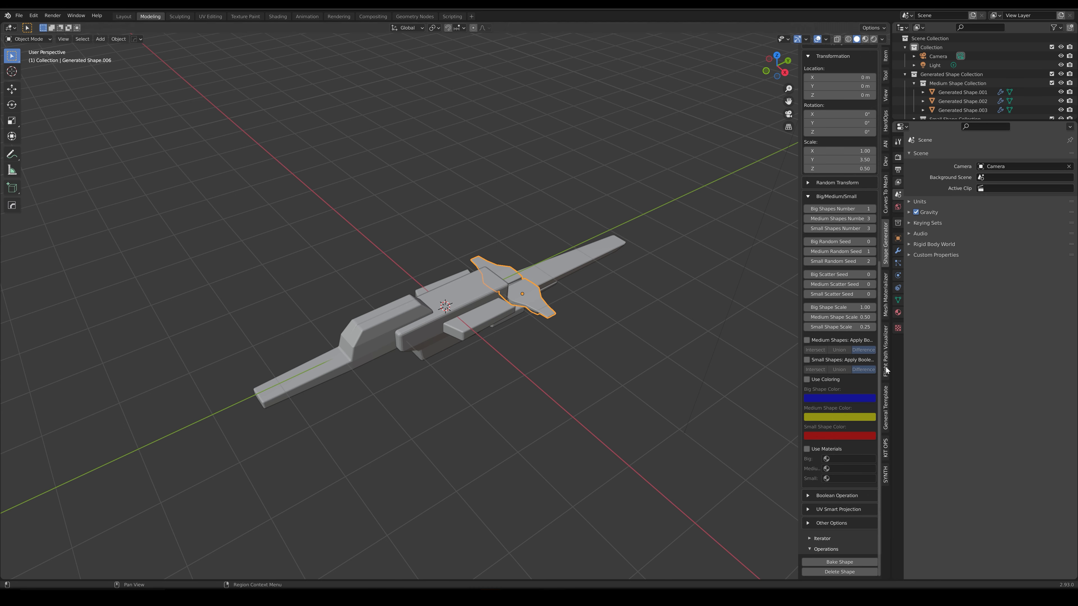
{"action": "left_click", "coordinate": [808, 379]}
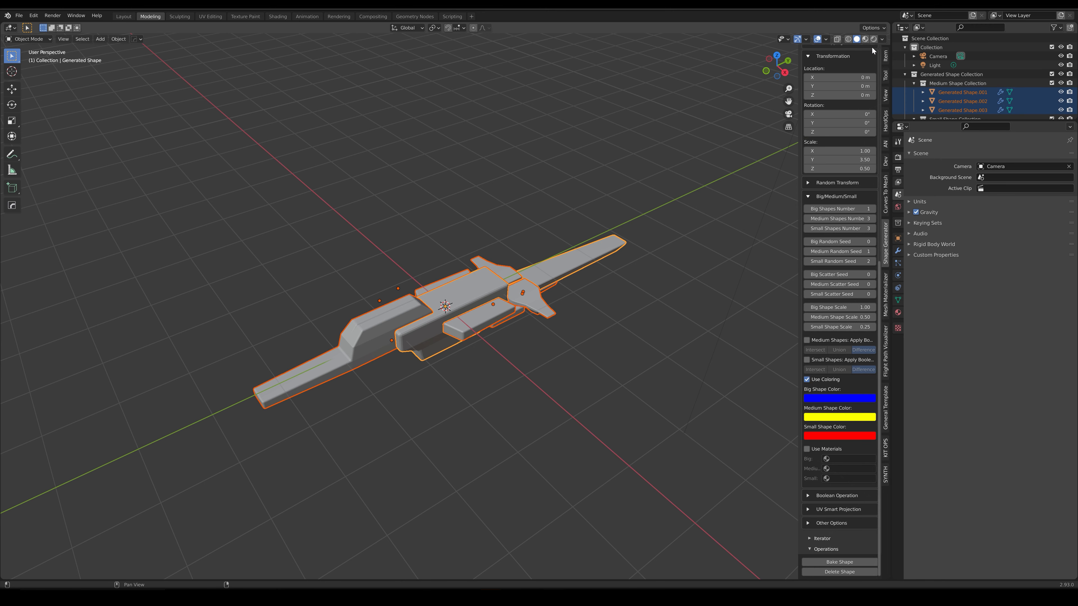
- Set the viewport shading to MatCap lighting with Object color
{"action": "left_click", "coordinate": [882, 39]}
{"action": "left_click", "coordinate": [886, 81]}
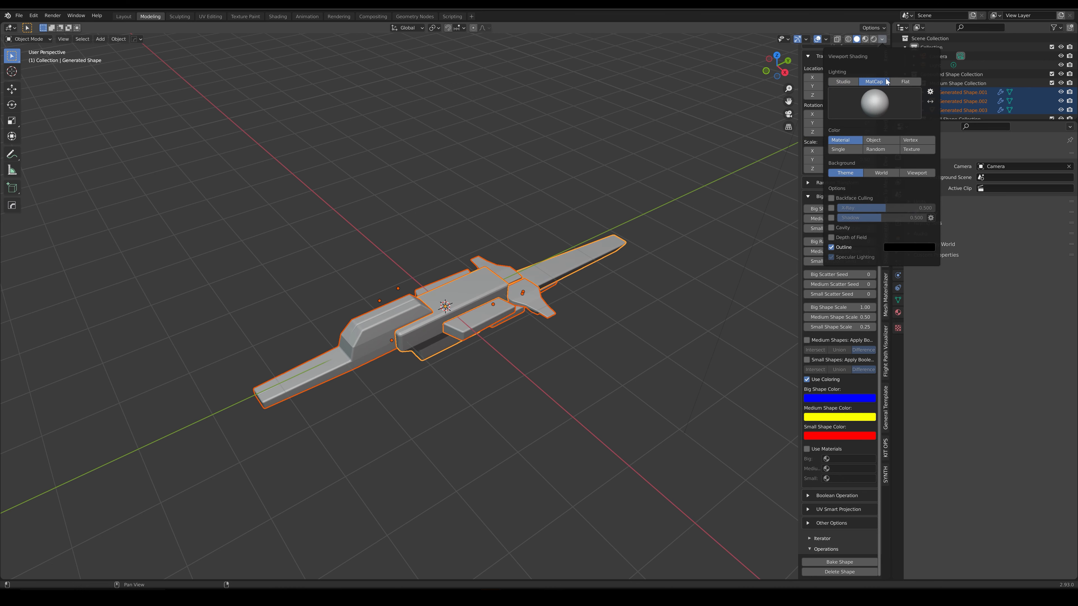
{"action": "left_click", "coordinate": [884, 144]}
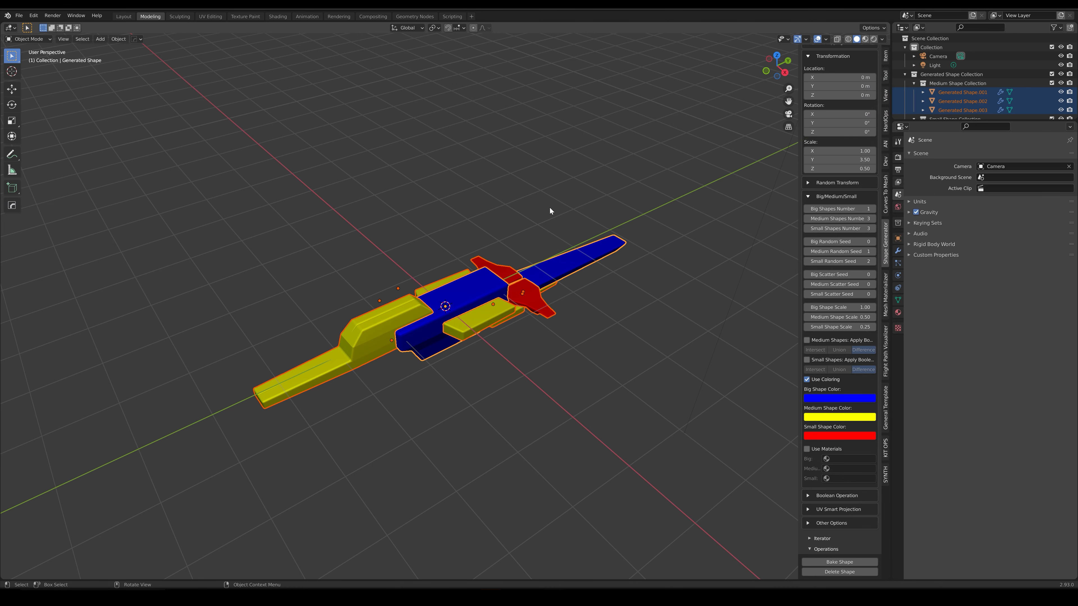
{"action": "mouse_move", "coordinate": [484, 353]}
{"action": "middle_mouse_down"}
{"action": "mouse_move", "coordinate": [578, 325]}
{"action": "mouse_move", "coordinate": [473, 277]}
{"action": "mouse_move", "coordinate": [512, 358]}
{"action": "mouse_move", "coordinate": [604, 290]}
{"action": "mouse_move", "coordinate": [604, 334]}
{"action": "middle_mouse_up"}
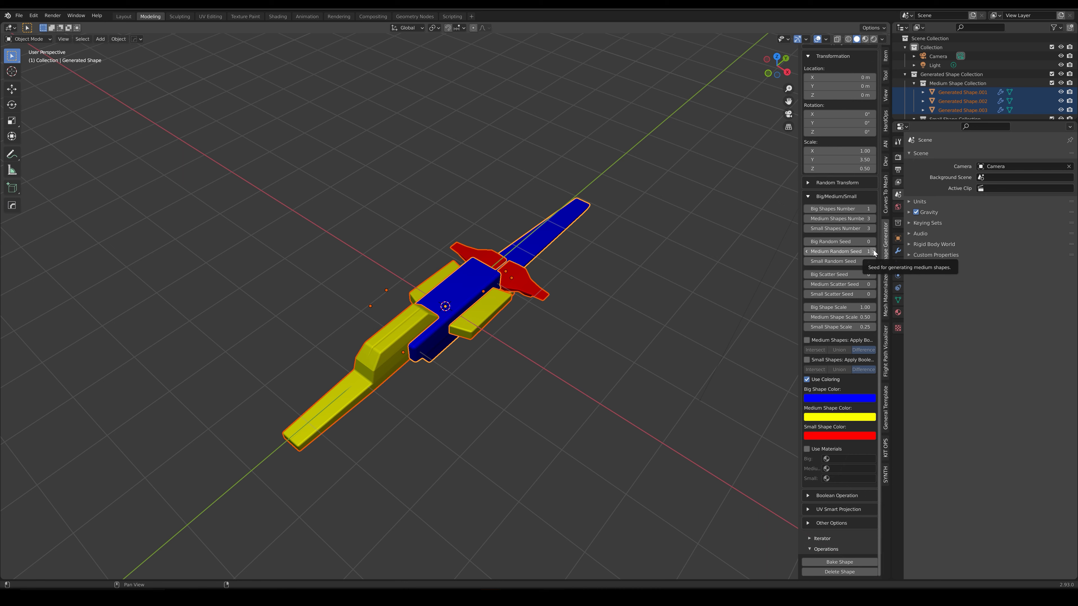
- Raise the Big Random Seed to 4 and the Medium Random Seed to 5
{"action": "left_click", "coordinate": [875, 242]}
{"action": "left_click", "coordinate": [875, 242]}
{"action": "left_click", "coordinate": [874, 242]}
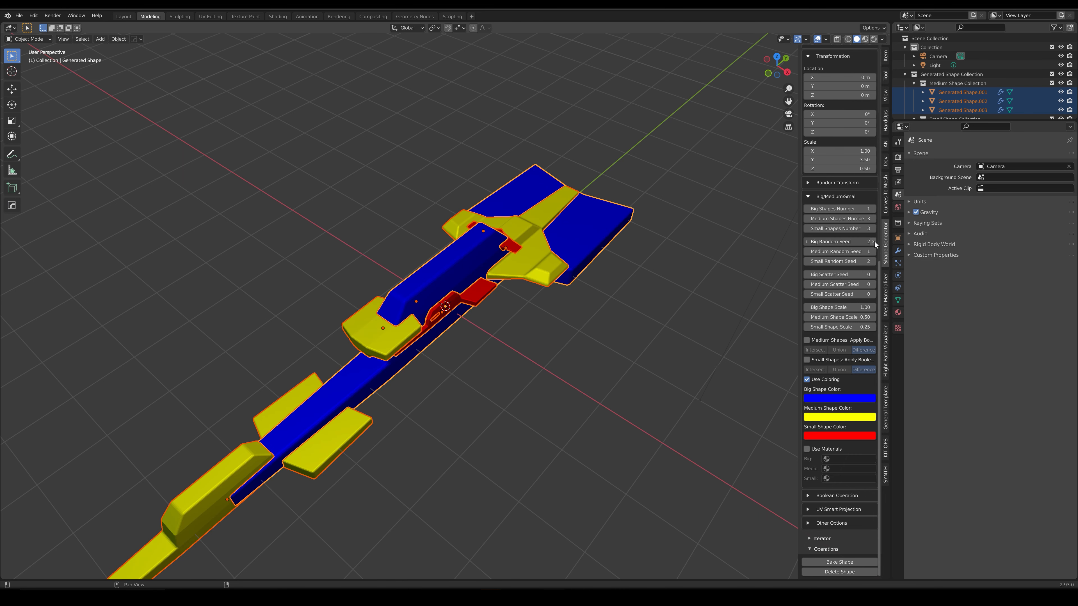
{"action": "left_click", "coordinate": [875, 242]}
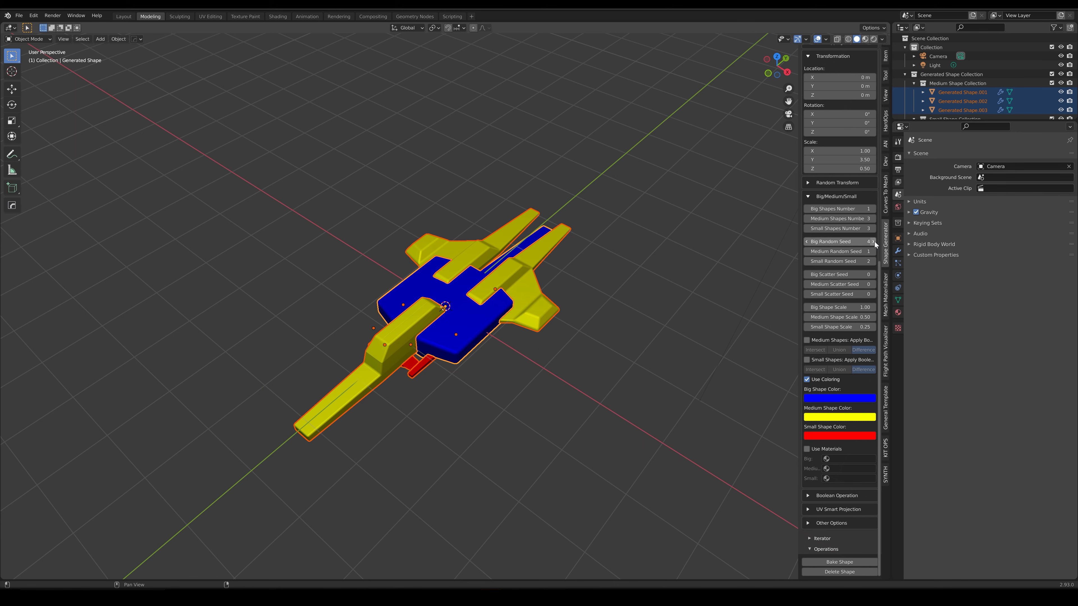
{"action": "left_click", "coordinate": [874, 250]}
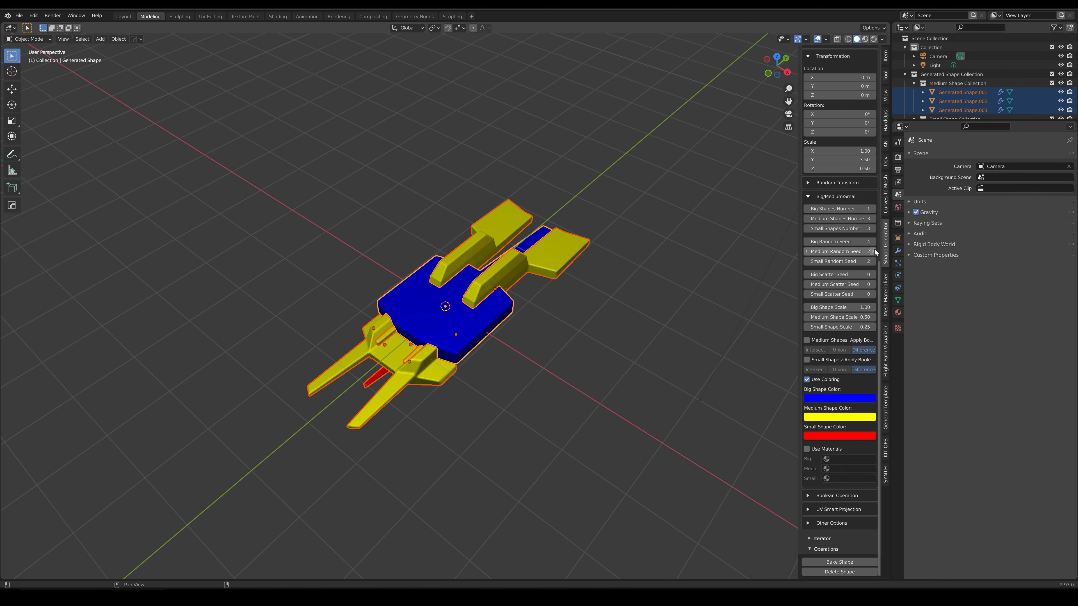
{"action": "left_click", "coordinate": [874, 251]}
{"action": "left_click", "coordinate": [874, 251]}
{"action": "left_click", "coordinate": [874, 251]}
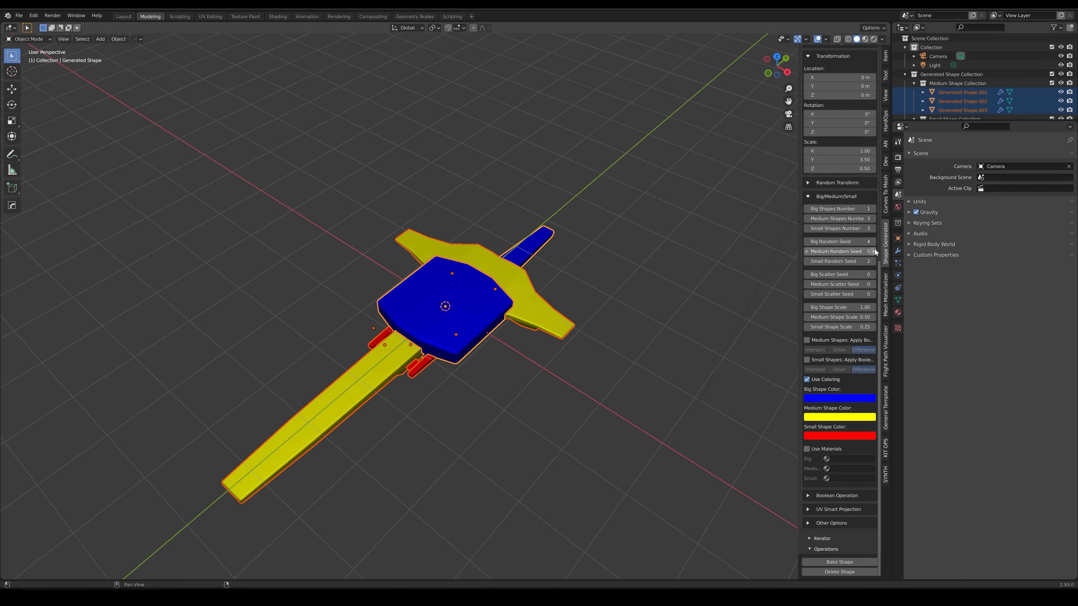
- Raise the Small Random Seed to 9
{"action": "left_click", "coordinate": [873, 261]}
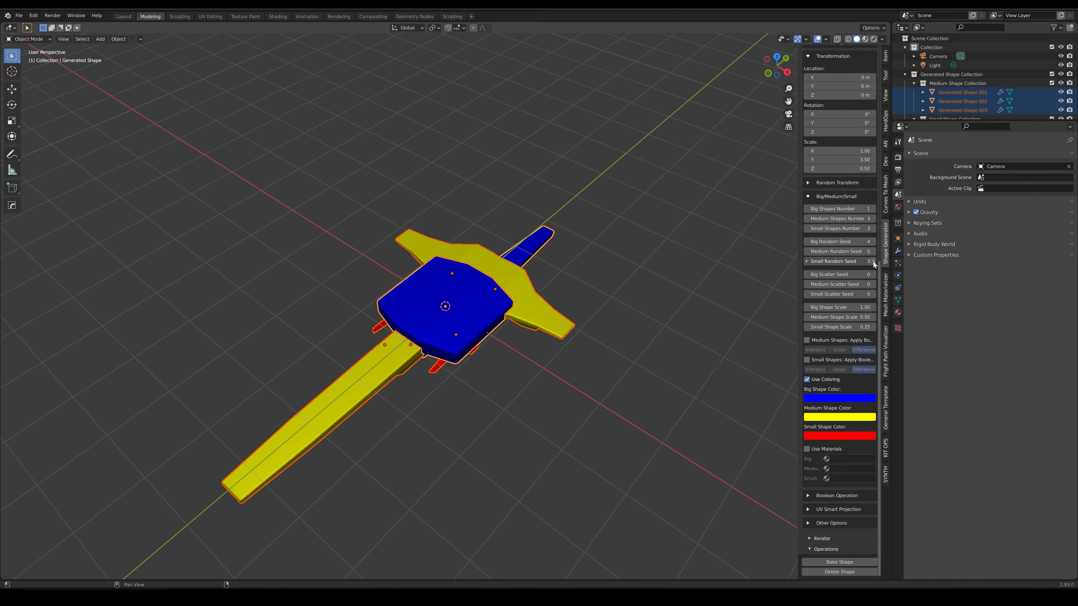
{"action": "left_click", "coordinate": [873, 261]}
{"action": "left_click", "coordinate": [873, 262]}
{"action": "left_click", "coordinate": [873, 262]}
{"action": "left_click", "coordinate": [873, 261]}
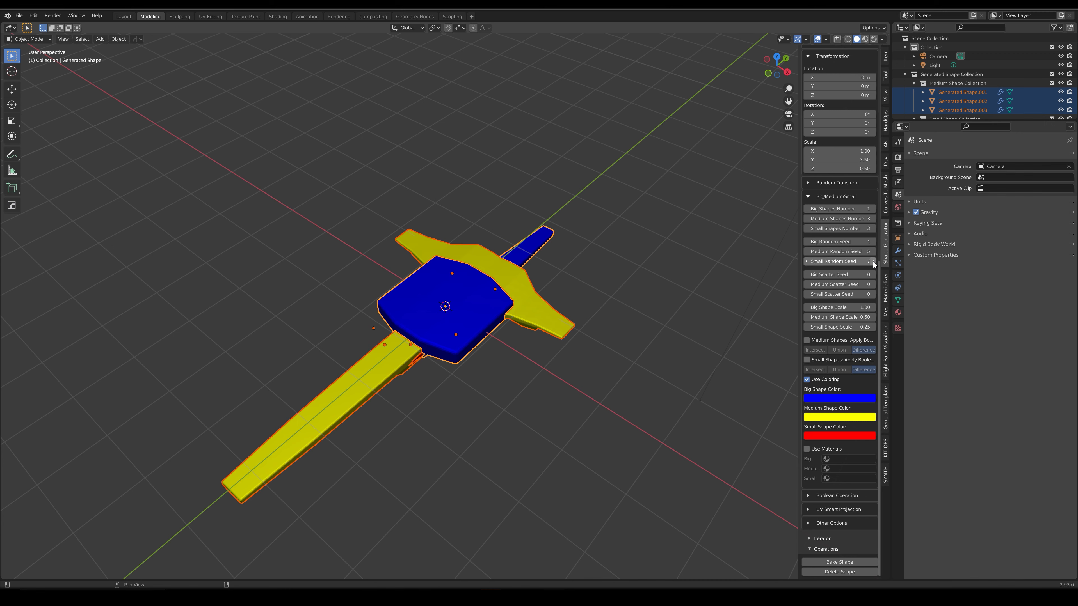
{"action": "left_click", "coordinate": [873, 261]}
{"action": "left_click", "coordinate": [873, 261]}
- Raise the Medium Random Seed to 9
{"action": "left_click", "coordinate": [873, 251]}
{"action": "left_click", "coordinate": [873, 251]}
{"action": "left_click", "coordinate": [874, 251]}
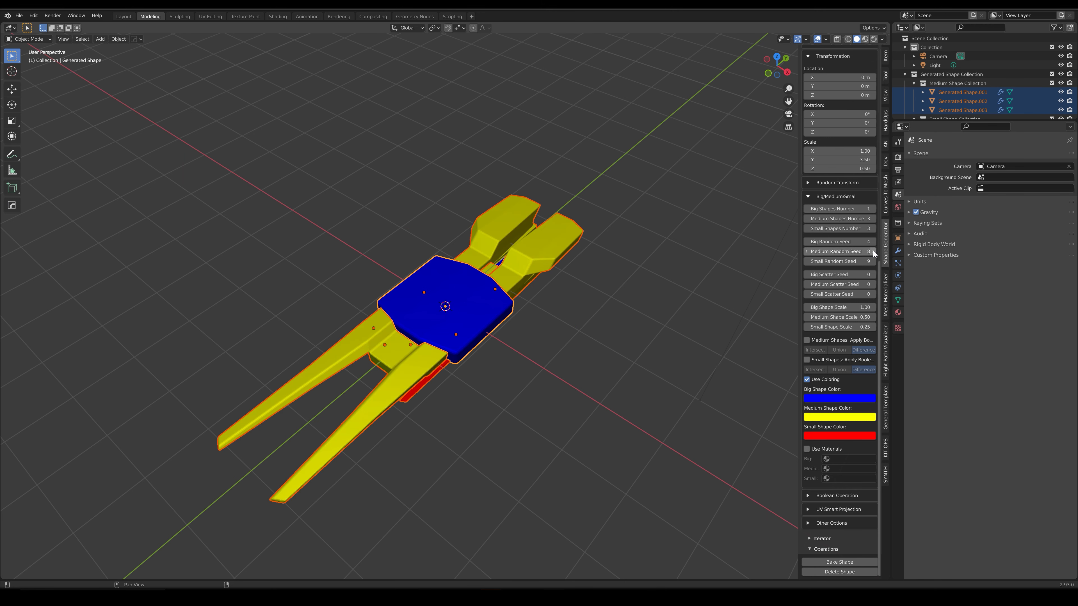
{"action": "left_click", "coordinate": [873, 251]}
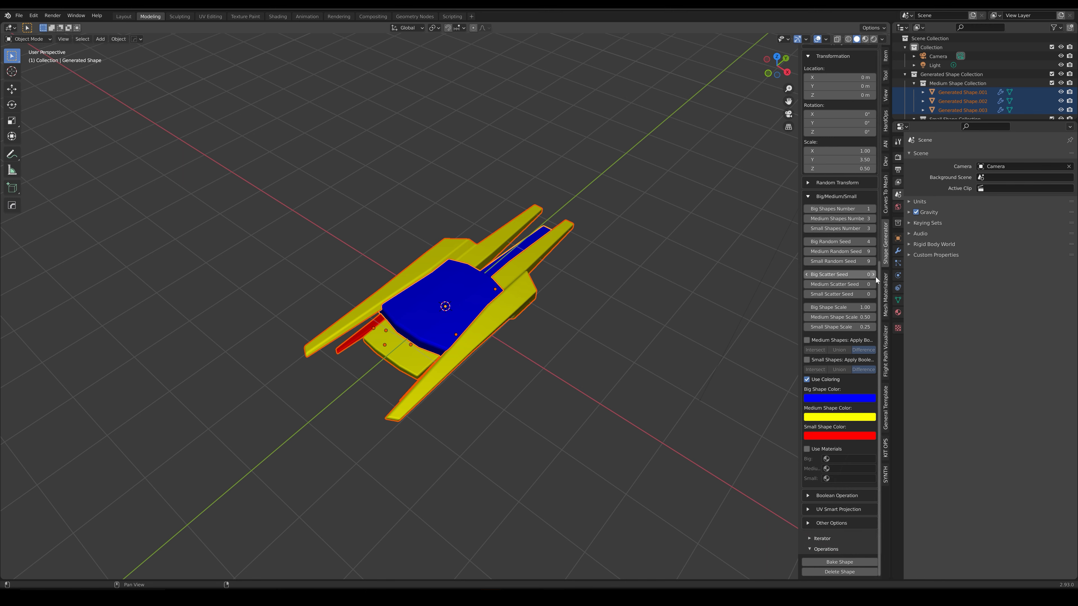
- Raise the Medium Scatter Seed to 4 and the Small Scatter Seed to 3
{"action": "left_click", "coordinate": [874, 284]}
{"action": "left_click", "coordinate": [875, 284]}
{"action": "left_click", "coordinate": [874, 284]}
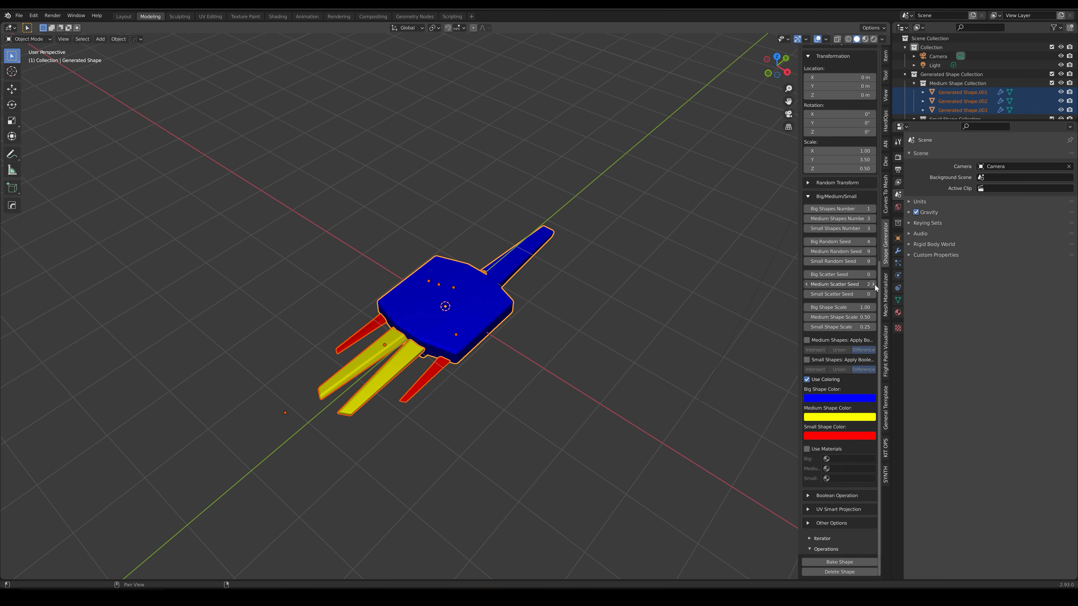
{"action": "left_click", "coordinate": [874, 284]}
{"action": "left_click", "coordinate": [874, 294]}
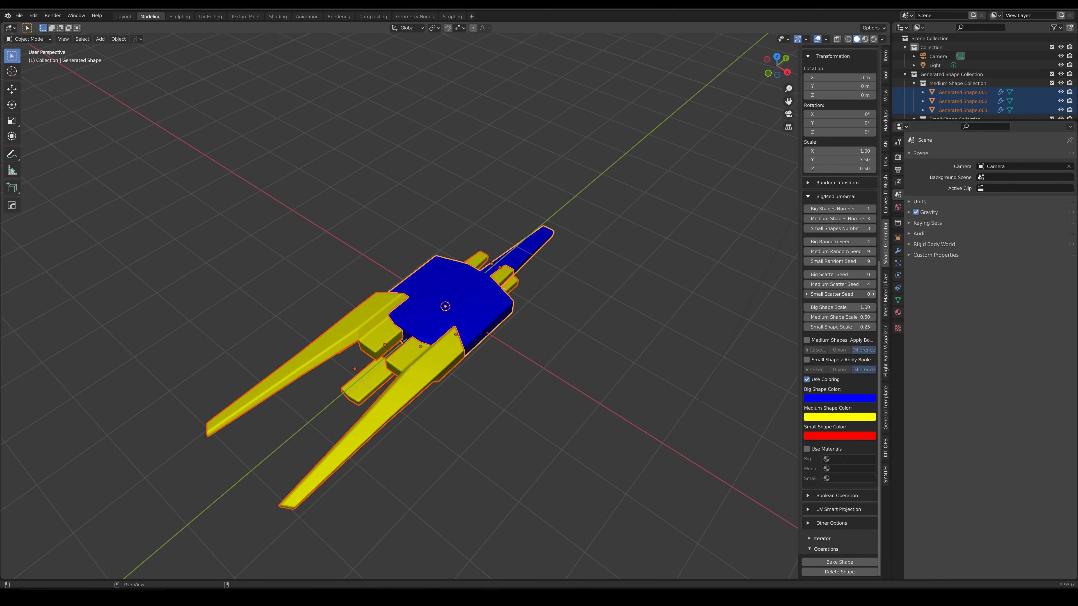
{"action": "left_click", "coordinate": [873, 294]}
{"action": "left_click", "coordinate": [874, 294]}
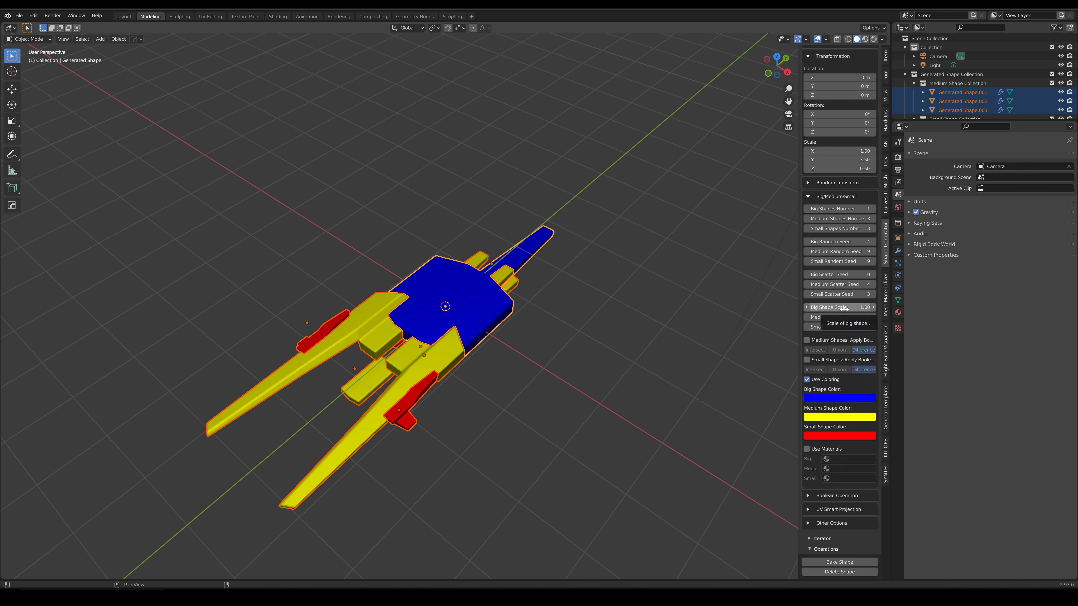
- Try larger scales for the big, medium and small shapes together, and restore them to 1, 0.5 and 0.25
{"action": "left_click_drag", "start_coordinate": [844, 308], "coordinate": [862, 328]}
{"action": "left_click", "coordinate": [834, 307]}
{"action": "type", "text": "1"}
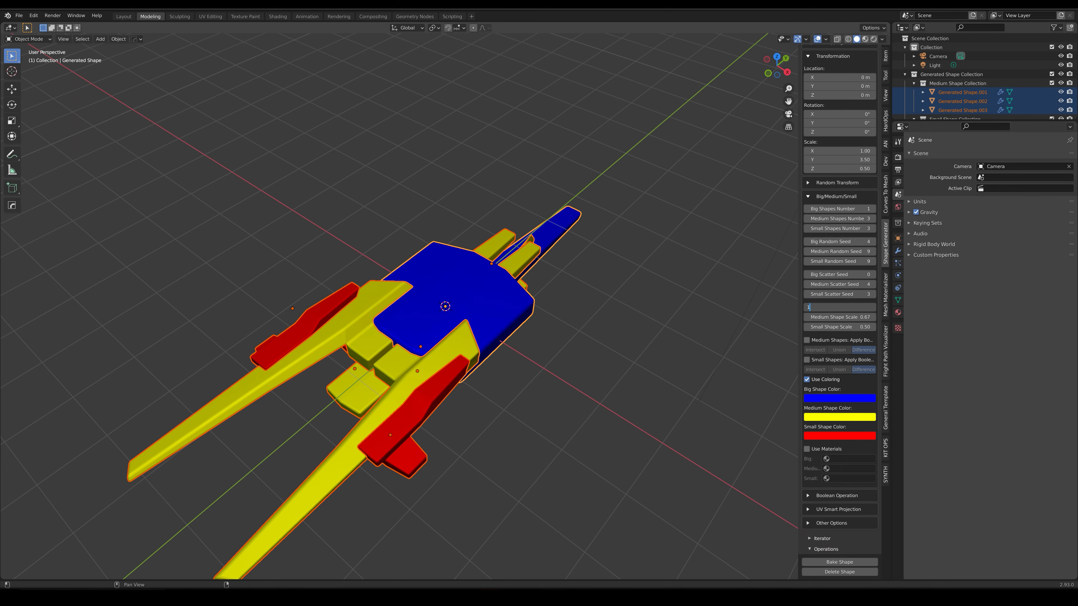
{"action": "key", "text": "Return"}
{"action": "left_click", "coordinate": [836, 317]}
{"action": "type", "text": "0.5"}
{"action": "key", "text": "Return"}
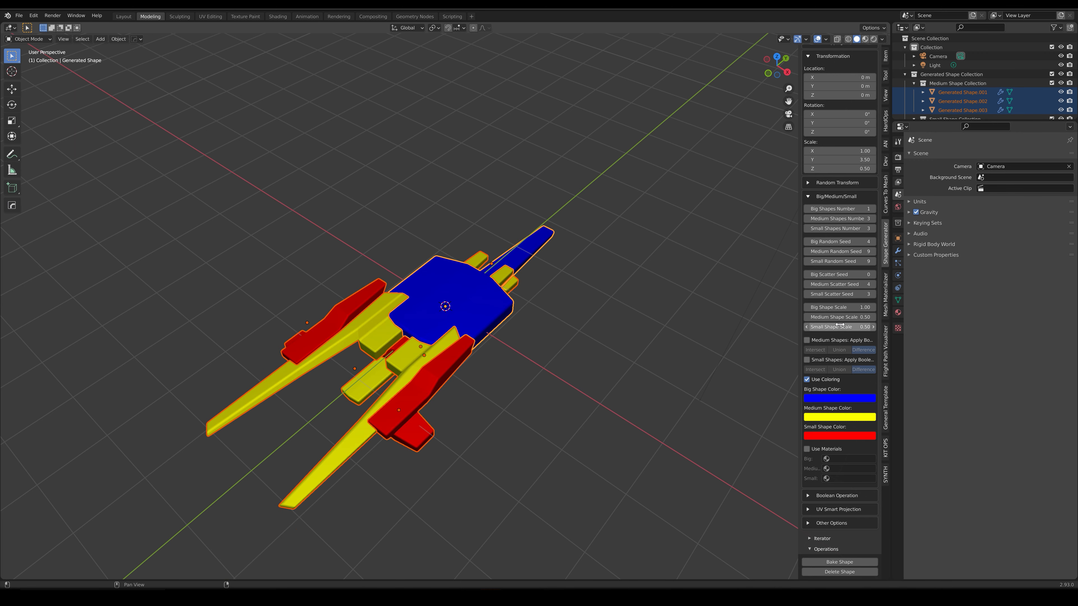
{"action": "left_click", "coordinate": [840, 326]}
{"action": "type", "text": ".25"}
{"action": "key", "text": "Return"}
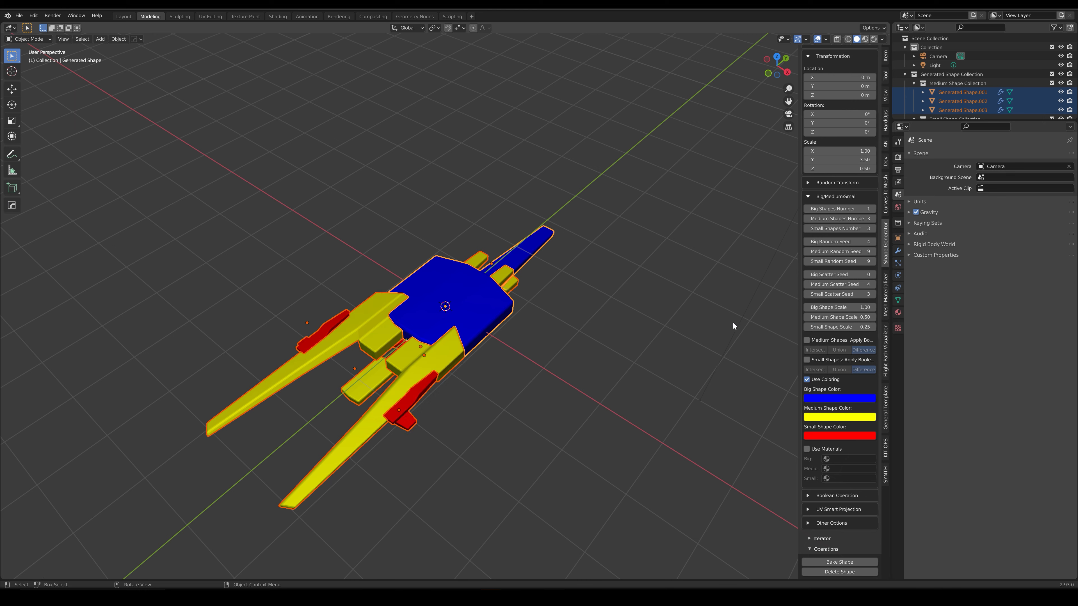
- Enable Apply Boolean for the small shapes with the Difference operation
{"action": "scroll", "coordinate": [839, 302], "scroll_direction": "up", "scroll_amount": 10}
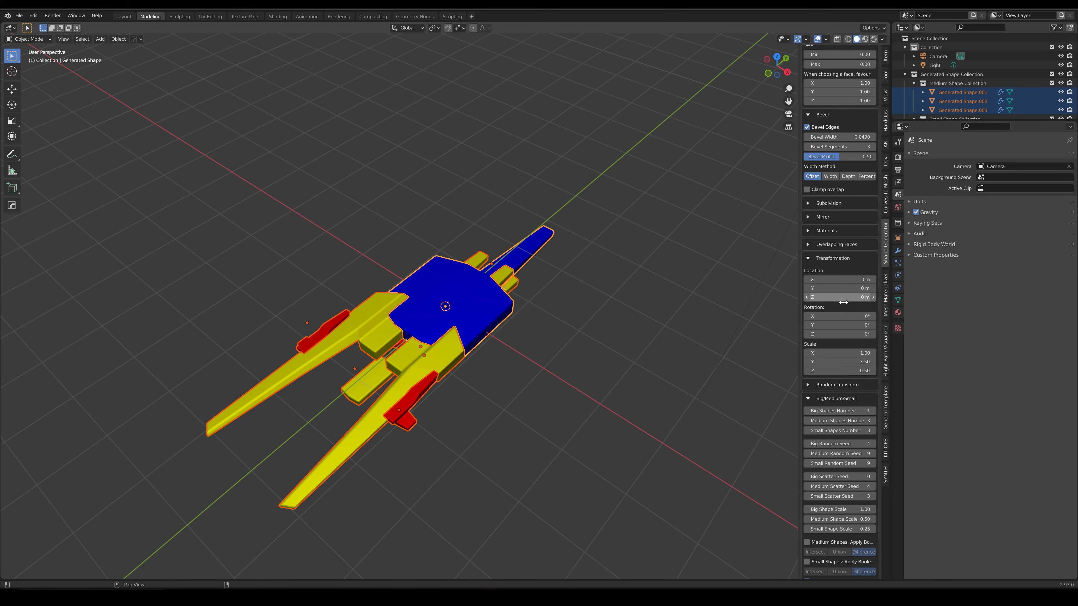
{"action": "scroll", "coordinate": [839, 303], "scroll_direction": "down", "scroll_amount": 10}
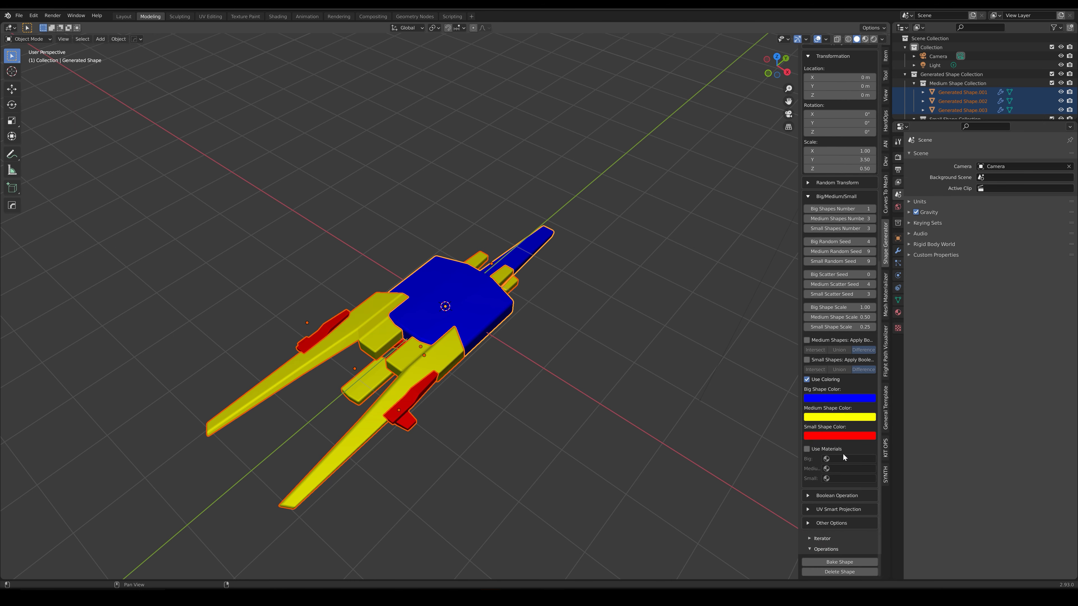
{"action": "middle_click_drag", "start_coordinate": [774, 377], "coordinate": [464, 334]}
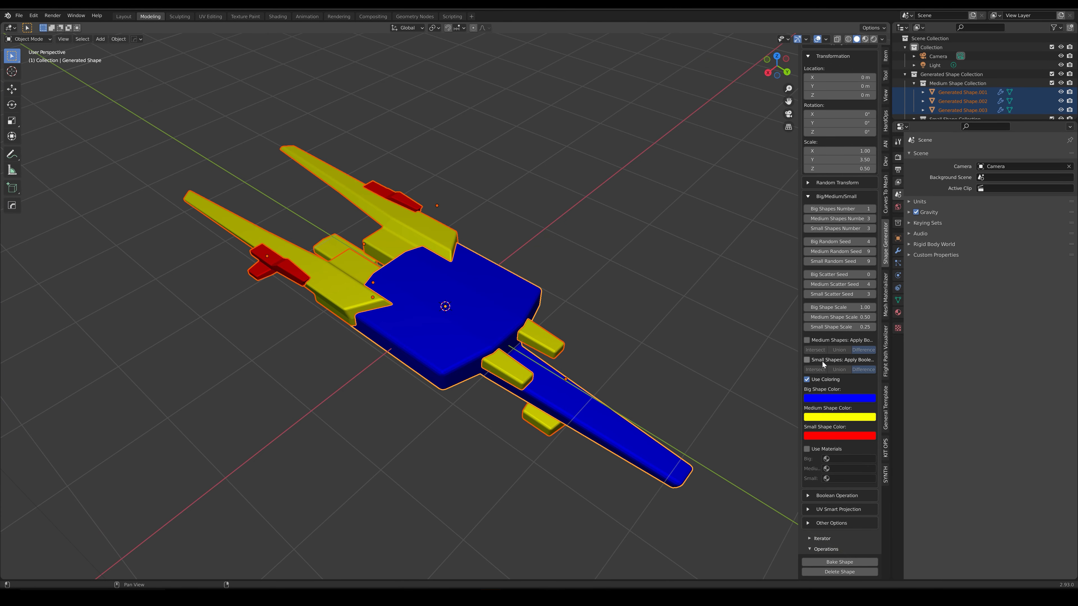
{"action": "left_click", "coordinate": [807, 360]}
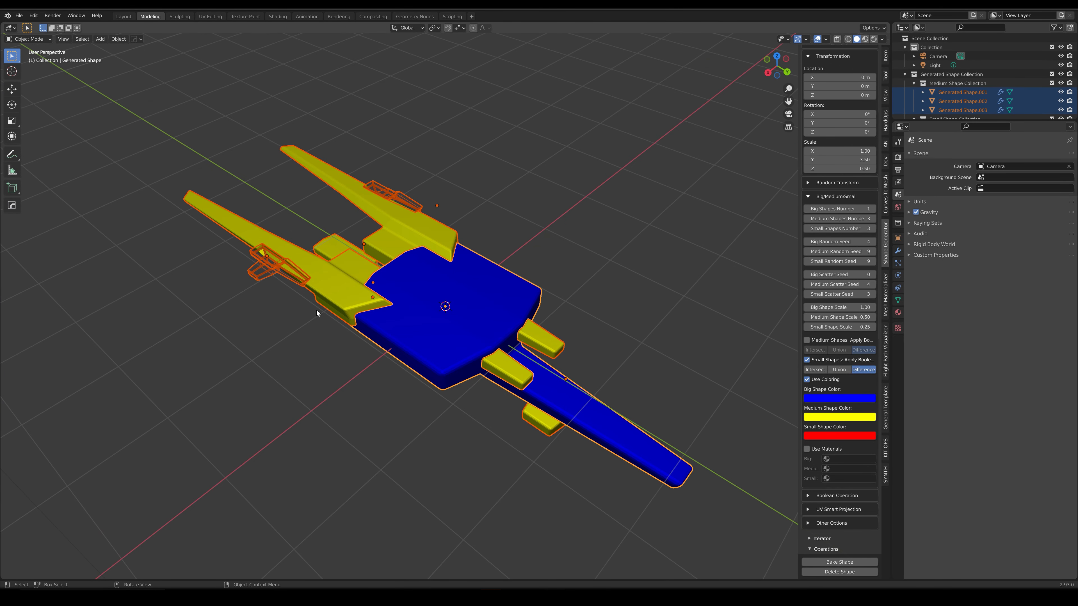
{"action": "middle_click_drag", "start_coordinate": [317, 310], "coordinate": [384, 311]}
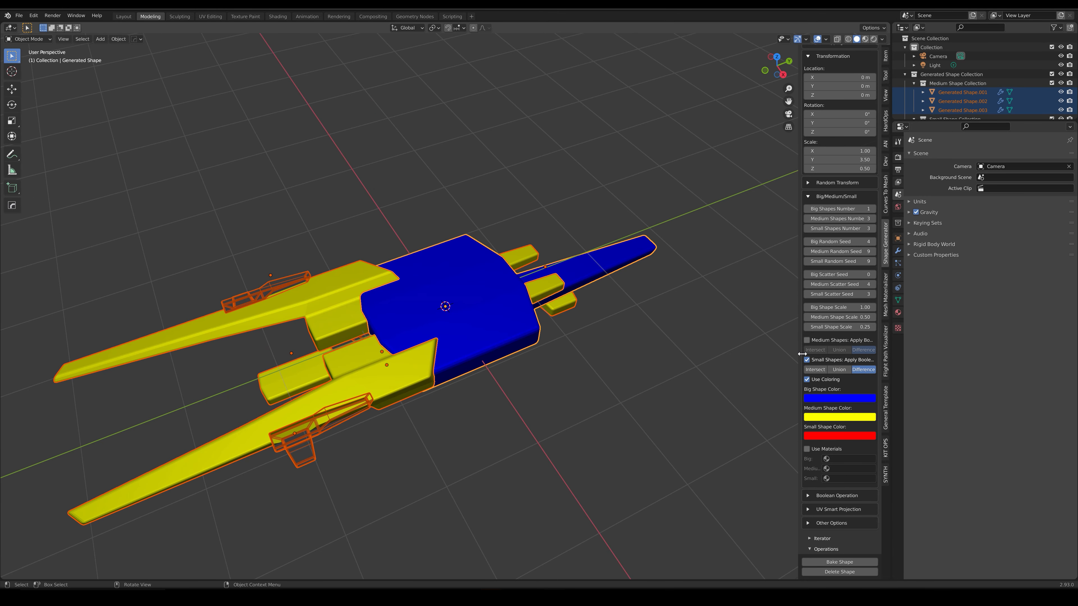
- Select only the big generated shape and enable Apply Boolean with Difference for the medium shapes
{"action": "key", "text": "alt+a"}
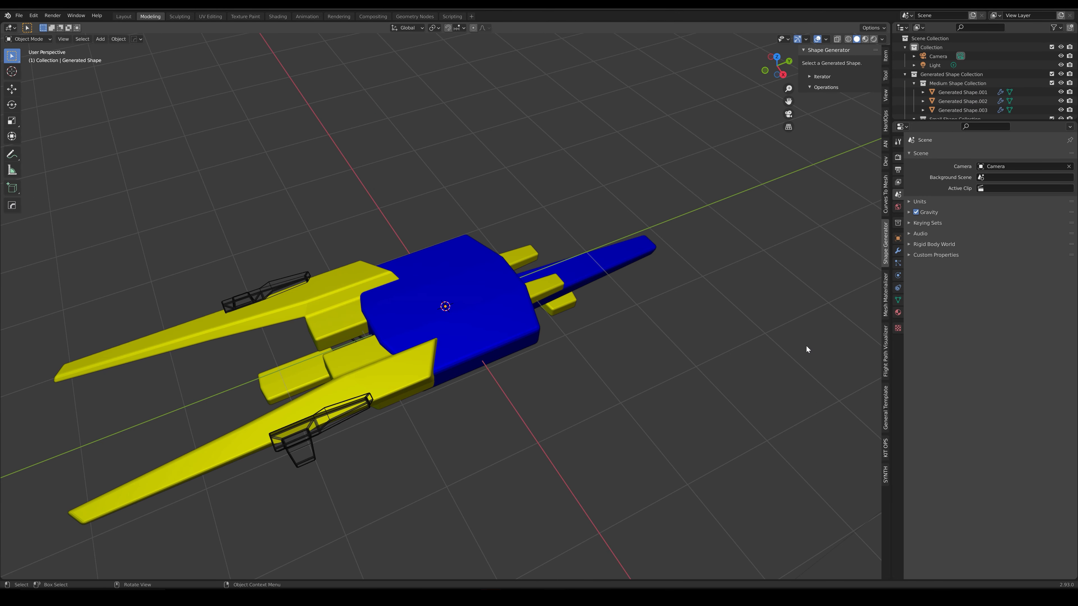
{"action": "left_click", "coordinate": [460, 281]}
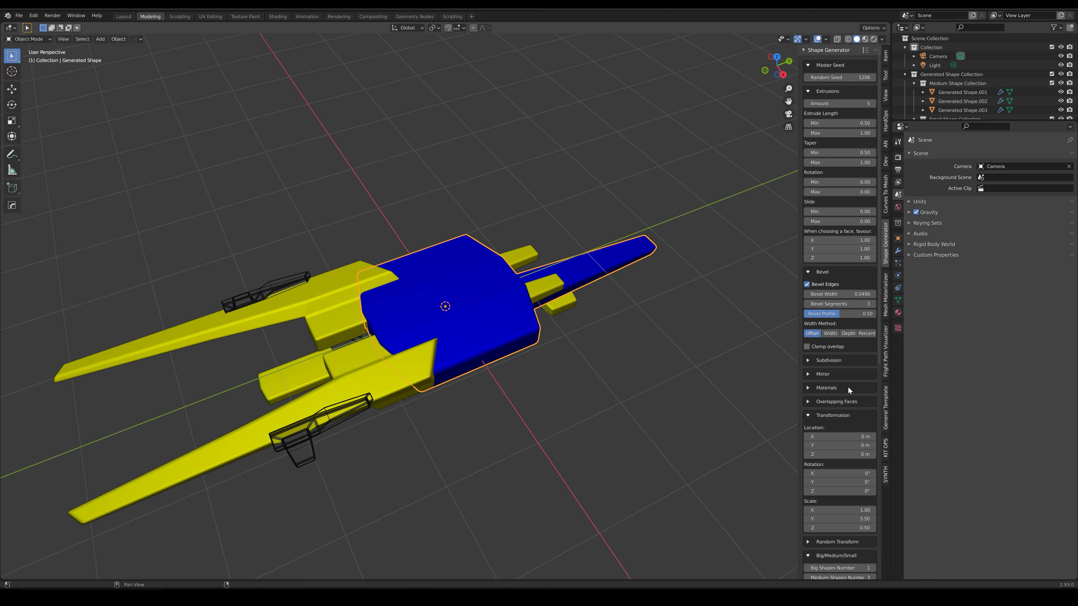
{"action": "scroll", "coordinate": [845, 434], "scroll_direction": "down", "scroll_amount": 8}
{"action": "scroll", "coordinate": [856, 484], "scroll_direction": "down", "scroll_amount": 7}
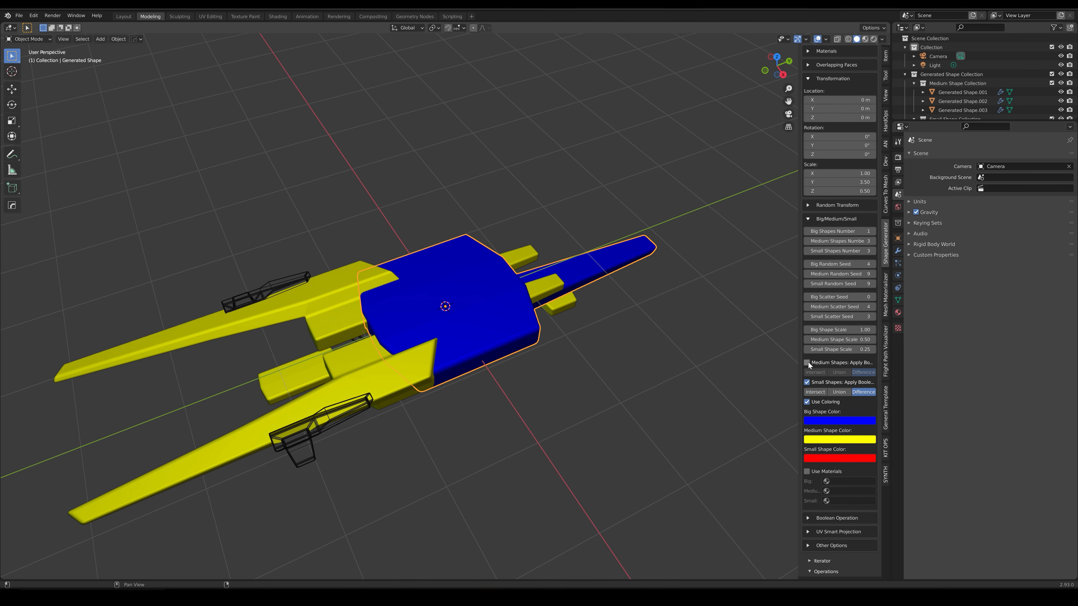
{"action": "left_click", "coordinate": [807, 363]}
{"action": "scroll", "coordinate": [848, 460], "scroll_direction": "down", "scroll_amount": 1}
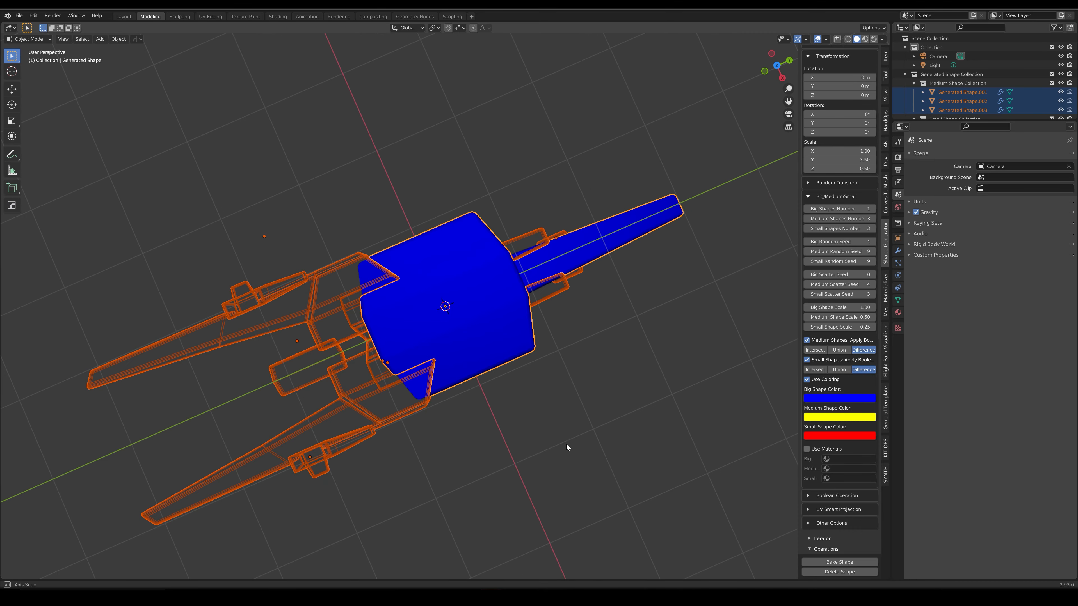
{"action": "middle_click_drag", "start_coordinate": [566, 445], "coordinate": [566, 372]}
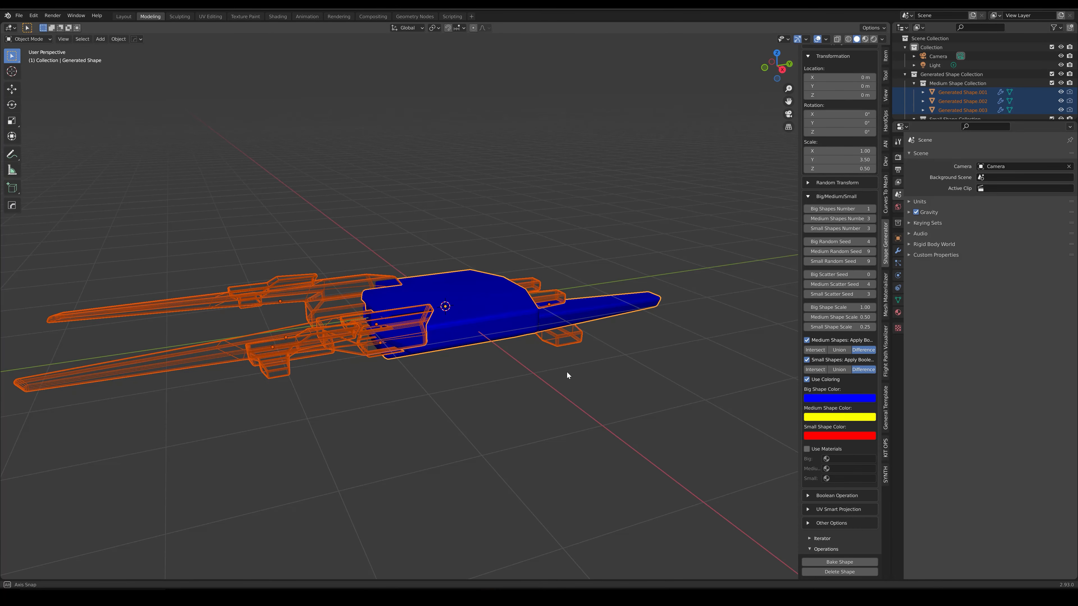
- Turn on Hide in Viewport in the Boolean Operation settings to hide the cutter shapes
{"action": "left_click", "coordinate": [808, 495]}
{"action": "scroll", "coordinate": [840, 492], "scroll_direction": "down", "scroll_amount": 3}
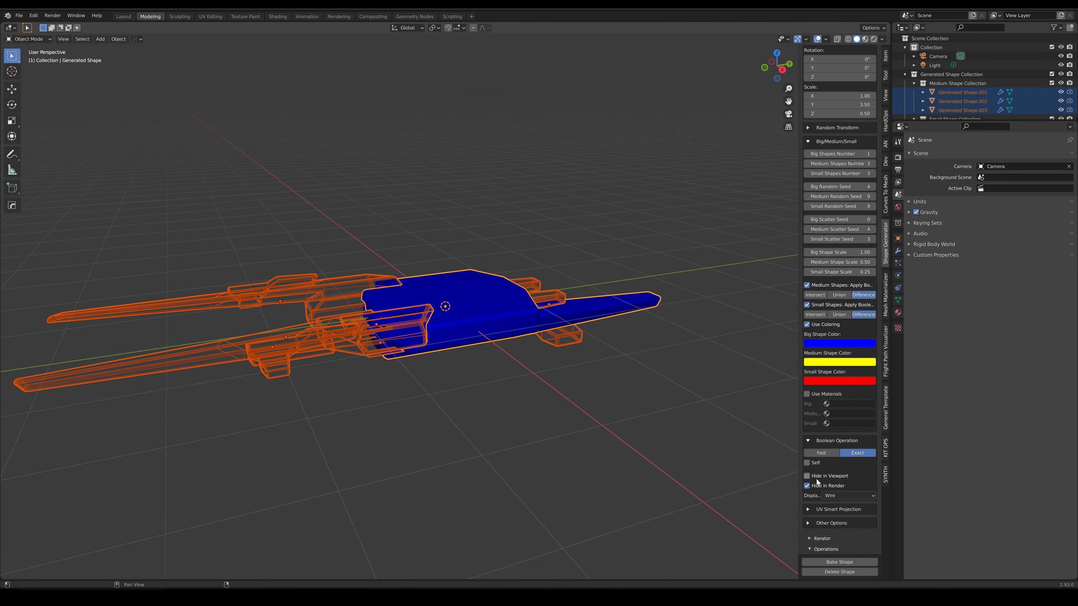
{"action": "left_click", "coordinate": [807, 477]}
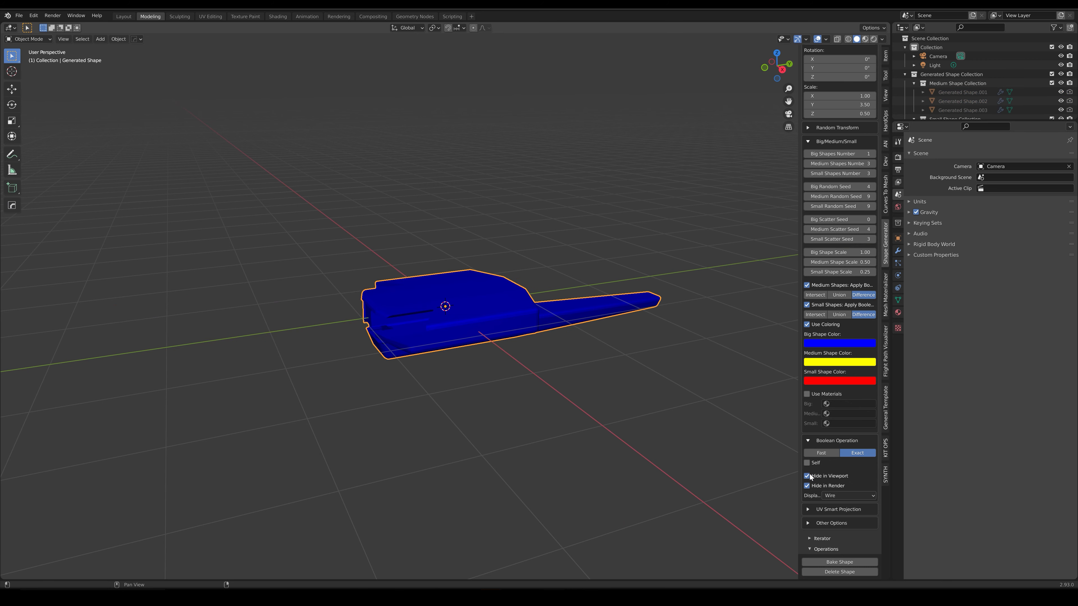
{"action": "middle_click_drag", "start_coordinate": [488, 385], "coordinate": [558, 377]}
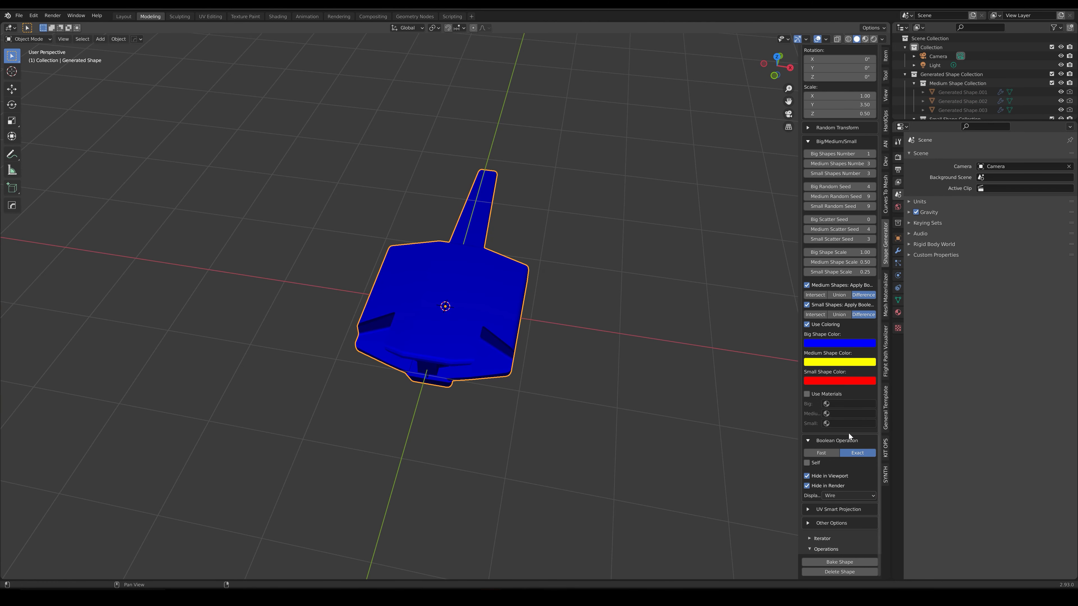
- Try the Fast boolean solver on the shape and switch back to Exact
{"action": "left_click", "coordinate": [823, 454]}
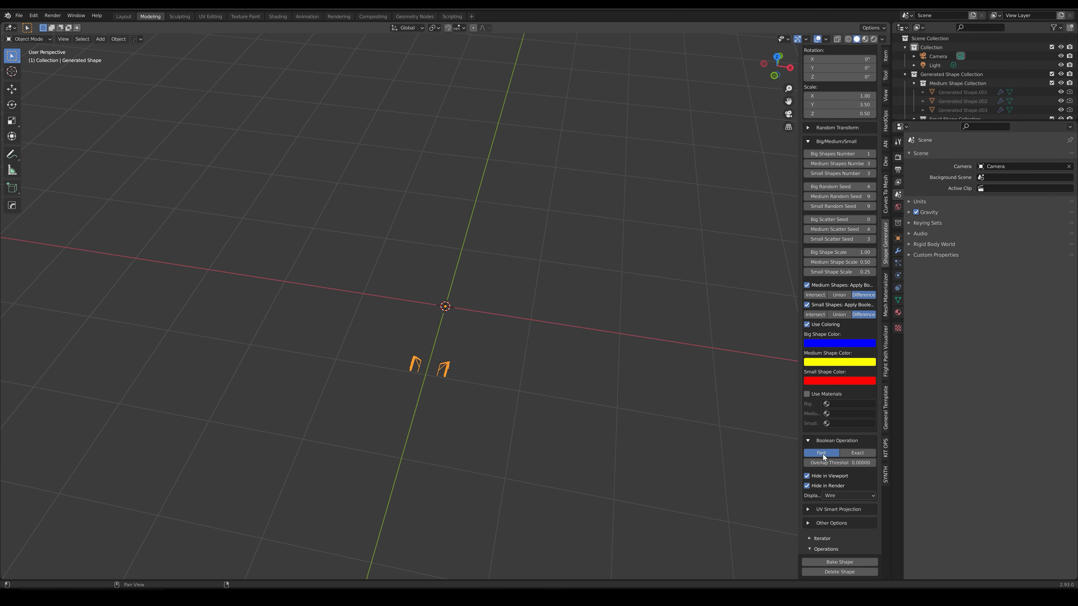
{"action": "left_click", "coordinate": [865, 454]}
{"action": "middle_click_drag", "start_coordinate": [574, 412], "coordinate": [492, 414]}
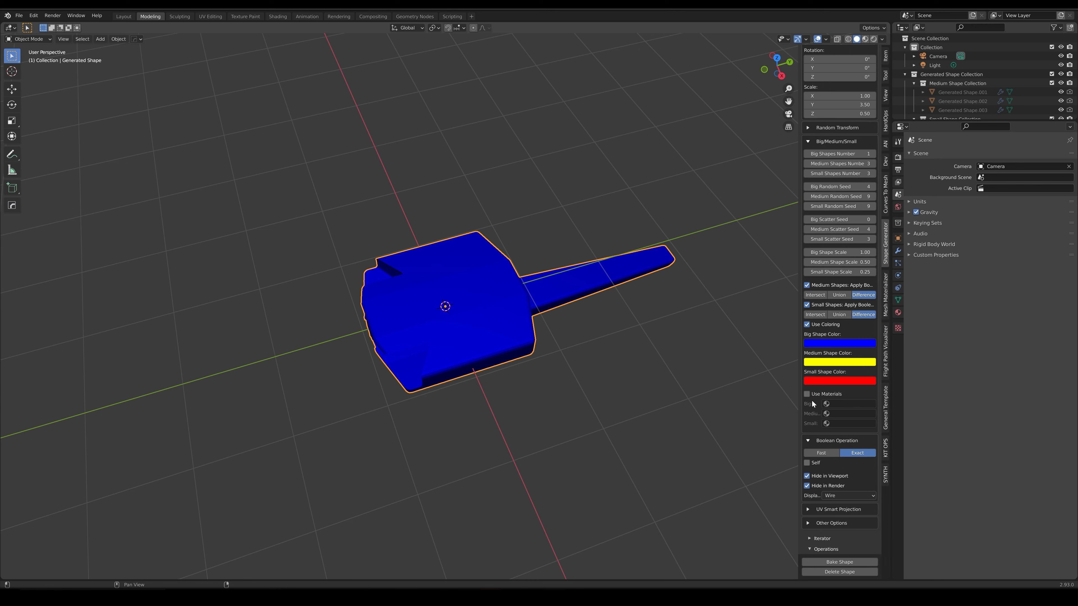
- Enable Use Materials and assign the Hull material to the big shape
{"action": "left_click", "coordinate": [823, 394]}
{"action": "left_click", "coordinate": [849, 404]}
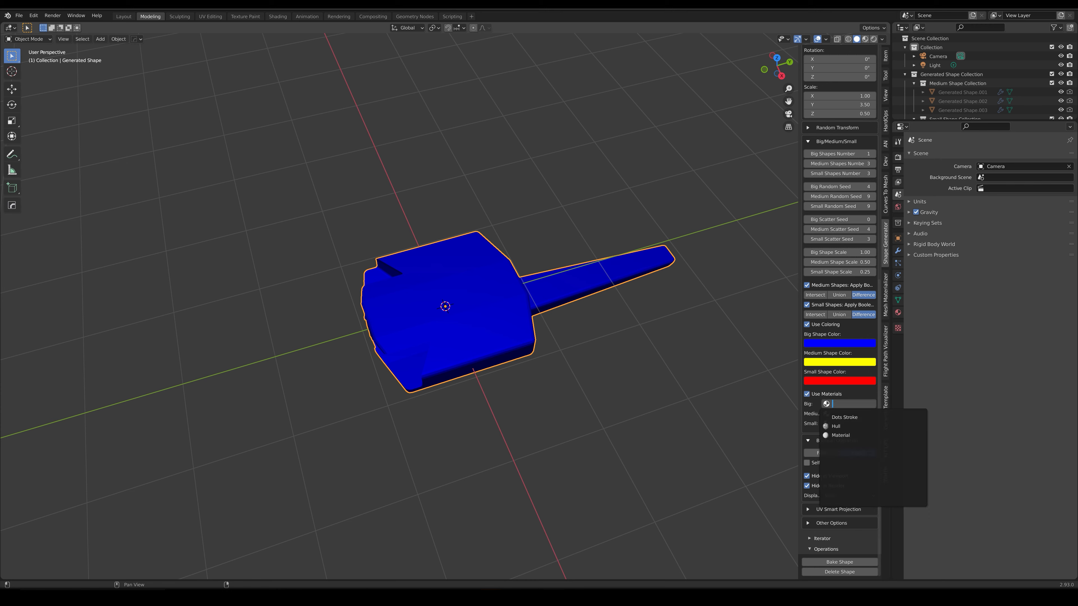
{"action": "key", "text": "Return"}
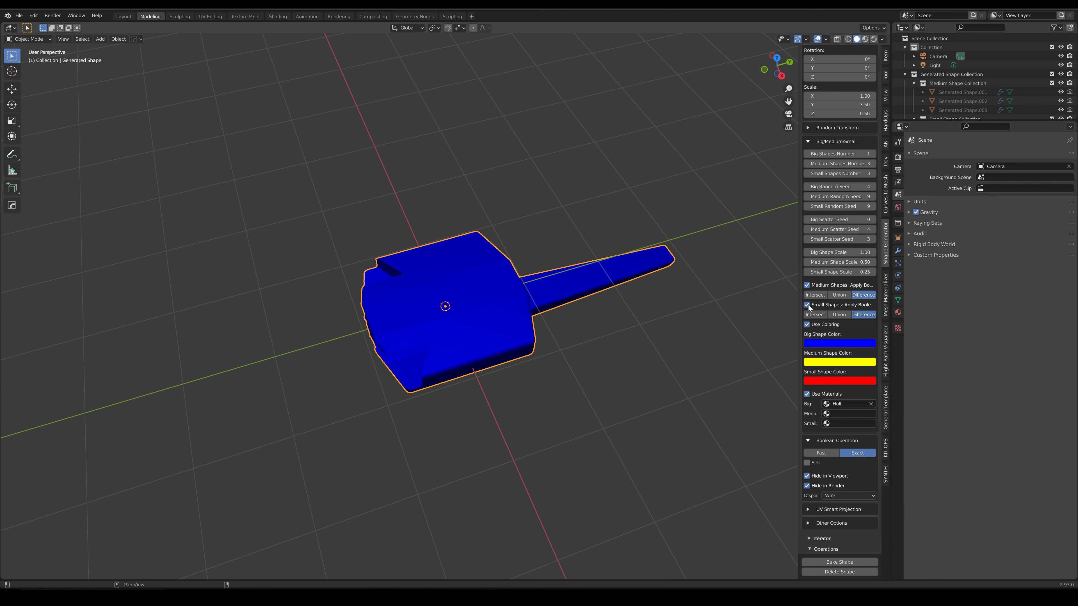
- Disable Apply Boolean for the small and medium shapes and show the viewport in rendered shading
{"action": "left_click", "coordinate": [807, 305]}
{"action": "left_click", "coordinate": [806, 286]}
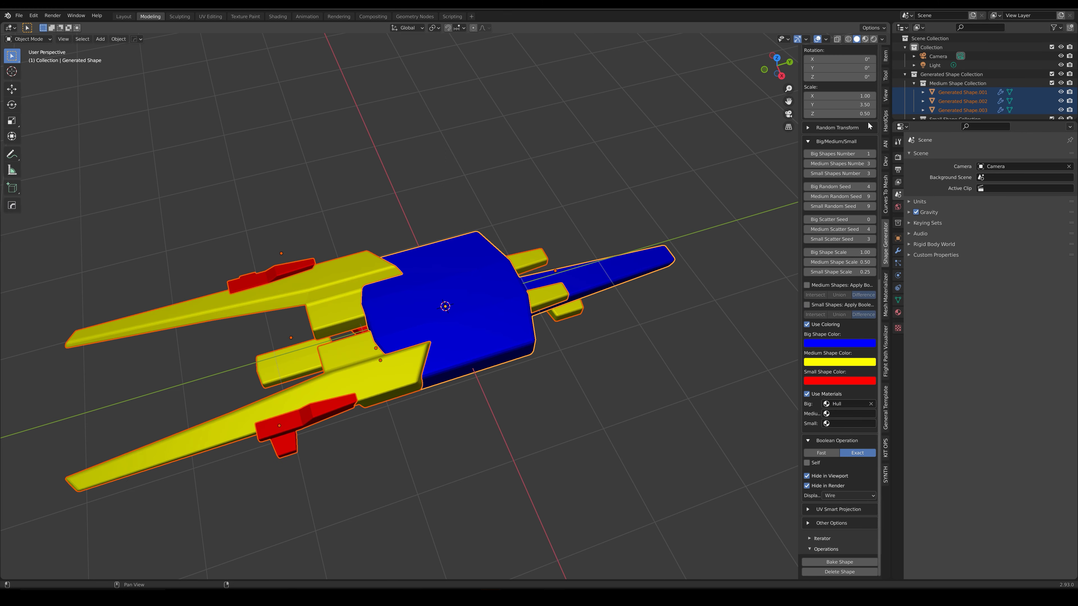
{"action": "left_click", "coordinate": [874, 40]}
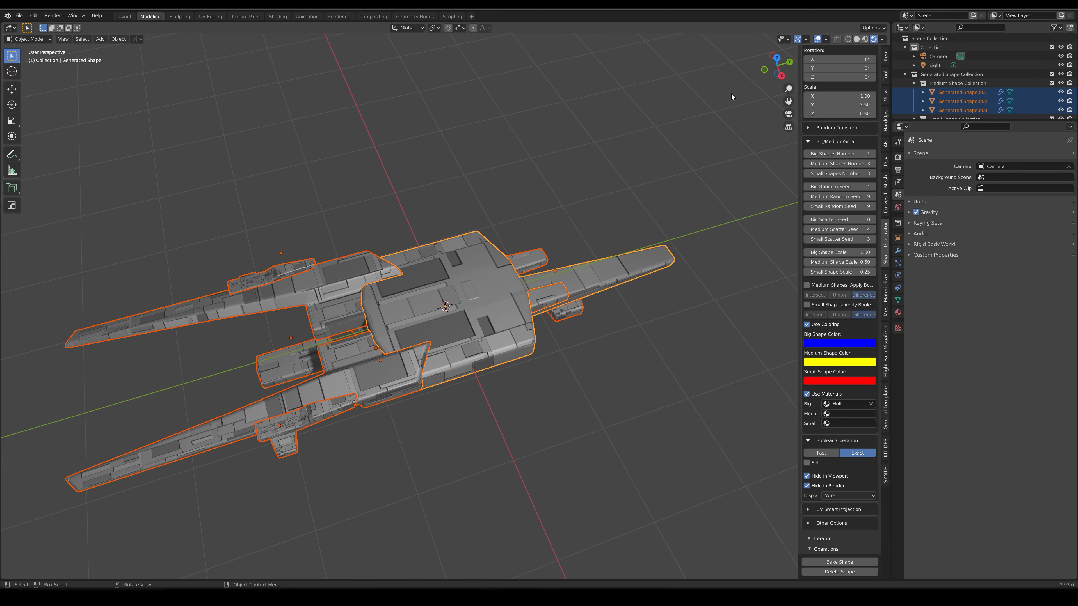
{"action": "middle_click_drag", "start_coordinate": [537, 272], "coordinate": [474, 247]}
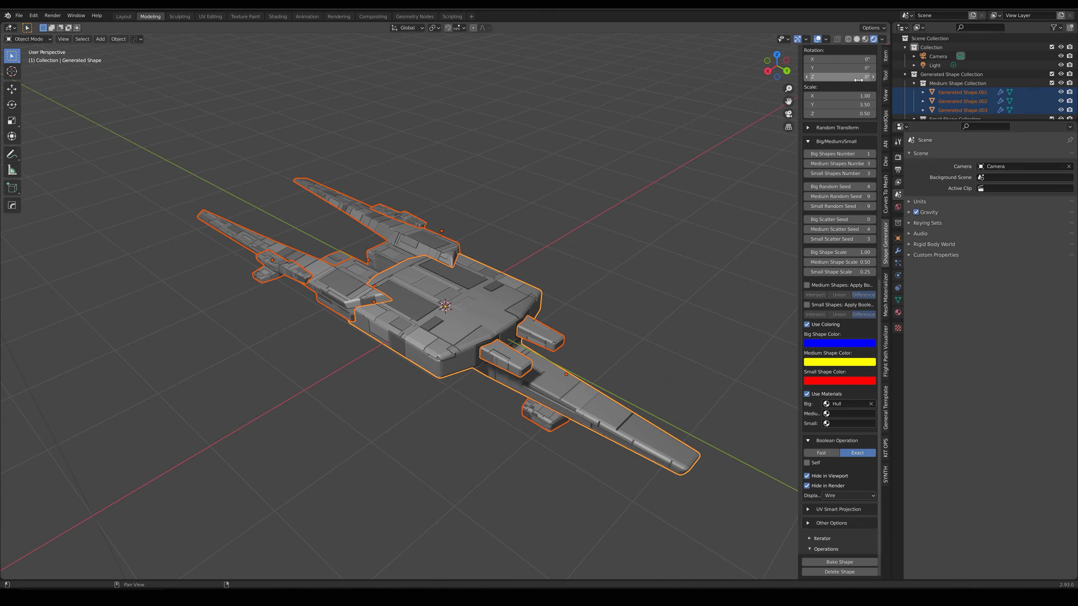
- Raise the master Random Seed one at a time to 1210, checking each generated ship
{"action": "scroll", "coordinate": [851, 72], "scroll_direction": "up", "scroll_amount": 15}
{"action": "scroll", "coordinate": [855, 79], "scroll_direction": "up", "scroll_amount": 4}
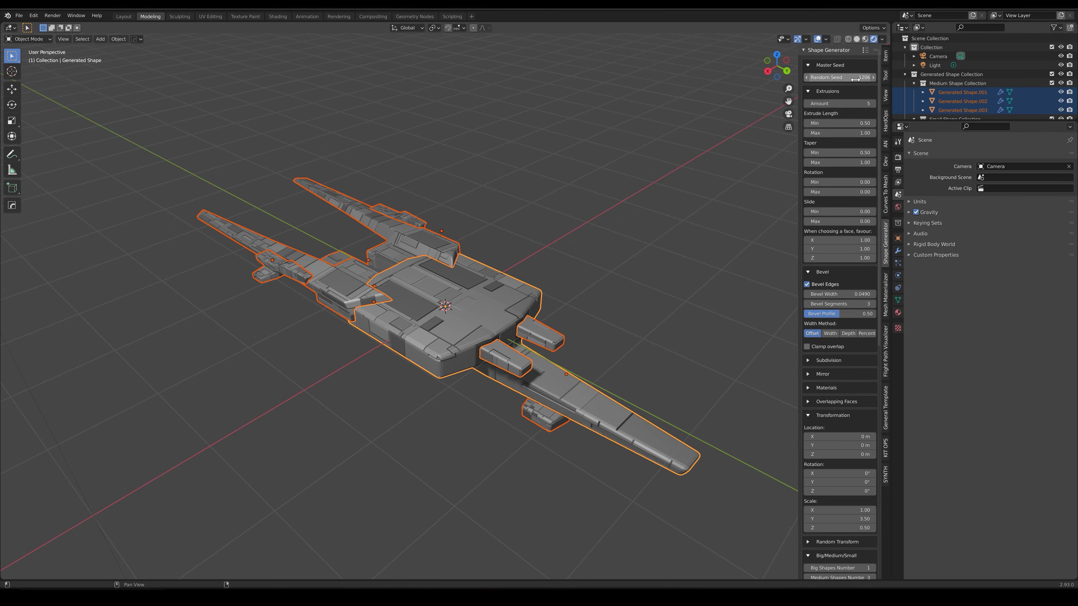
{"action": "left_click", "coordinate": [874, 77]}
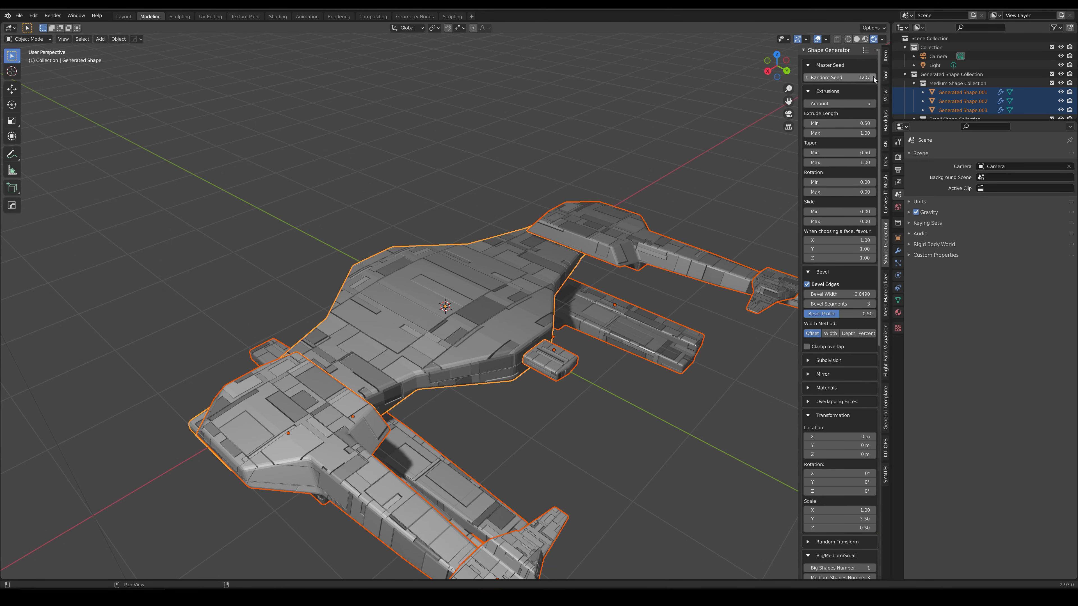
{"action": "left_click", "coordinate": [873, 77]}
{"action": "left_click", "coordinate": [873, 77]}
{"action": "left_click", "coordinate": [873, 77]}
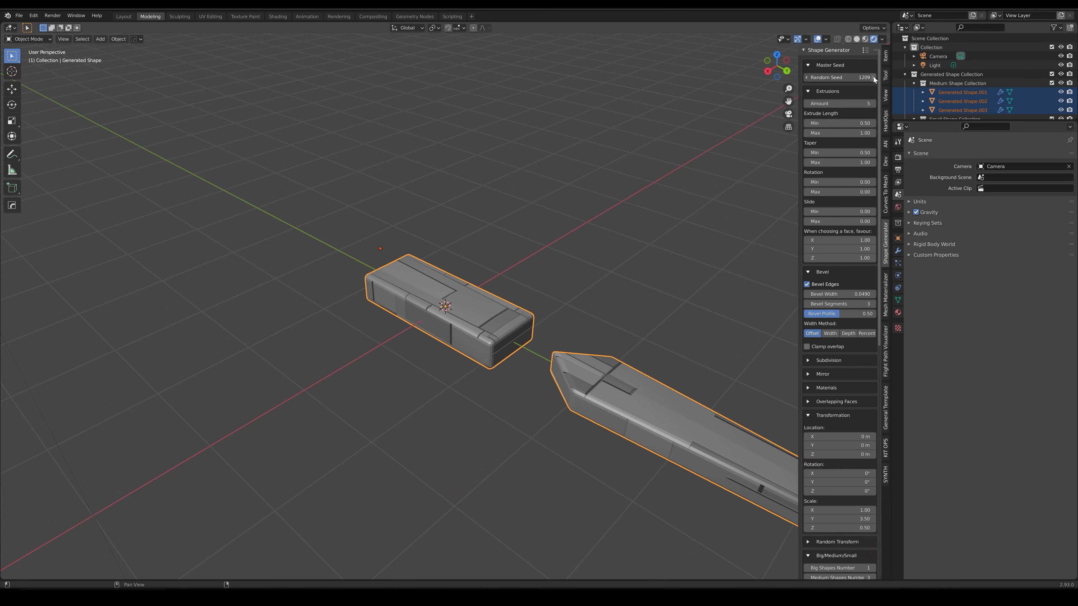
{"action": "middle_click_drag", "start_coordinate": [526, 280], "coordinate": [551, 257]}
{"action": "scroll", "coordinate": [551, 257], "scroll_direction": "down", "scroll_amount": 7}
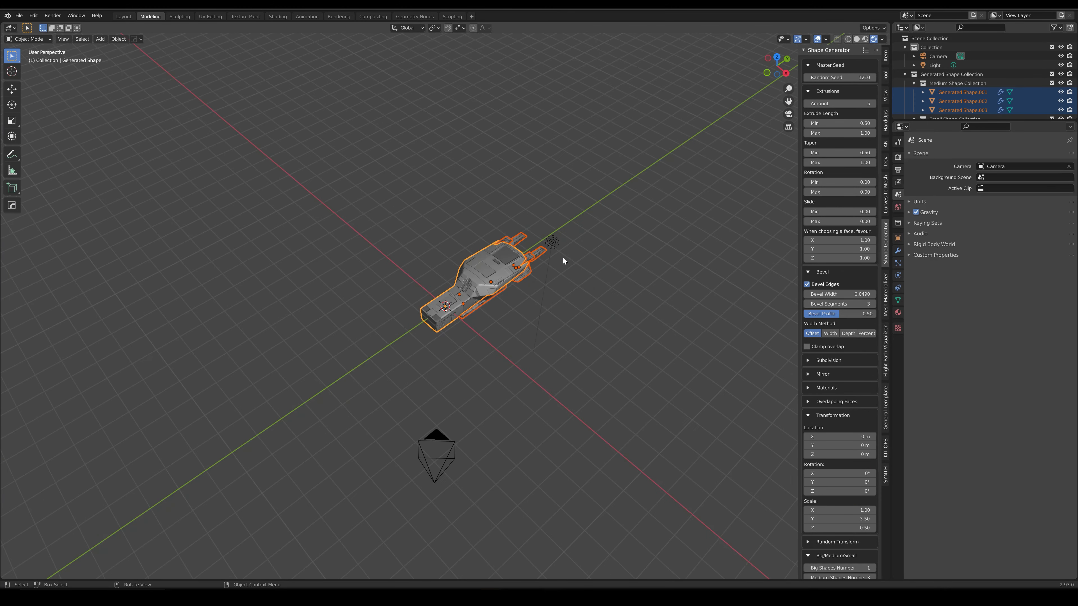
{"action": "scroll", "coordinate": [563, 258], "scroll_direction": "up", "scroll_amount": 5}
- Continue raising the master Random Seed to 1218 and inspect the ship from another angle
{"action": "left_click", "coordinate": [873, 77]}
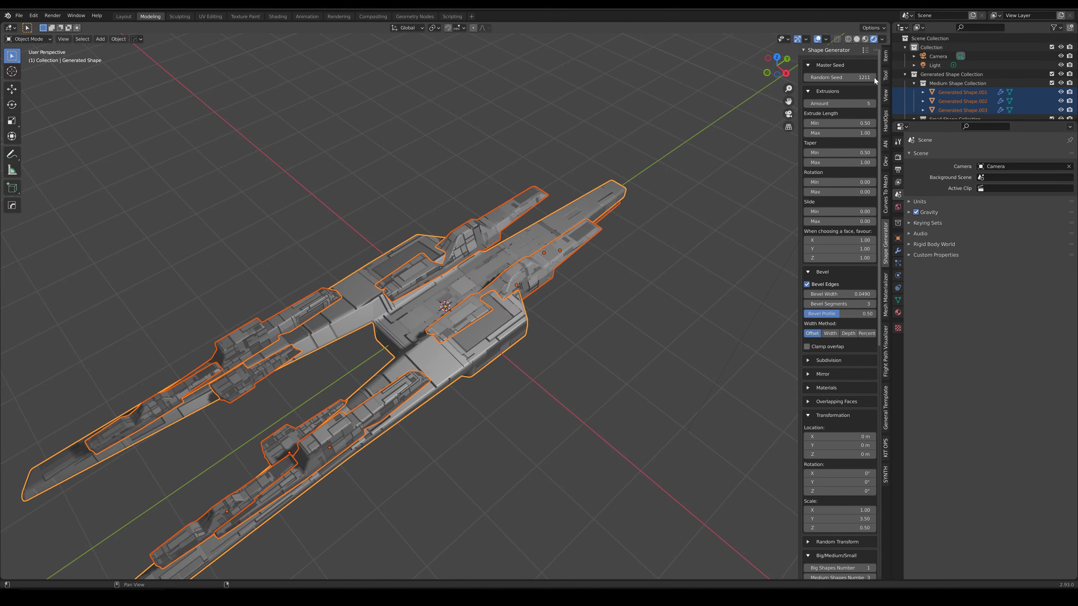
{"action": "left_click", "coordinate": [874, 77]}
{"action": "left_click", "coordinate": [873, 77]}
{"action": "left_click", "coordinate": [874, 77]}
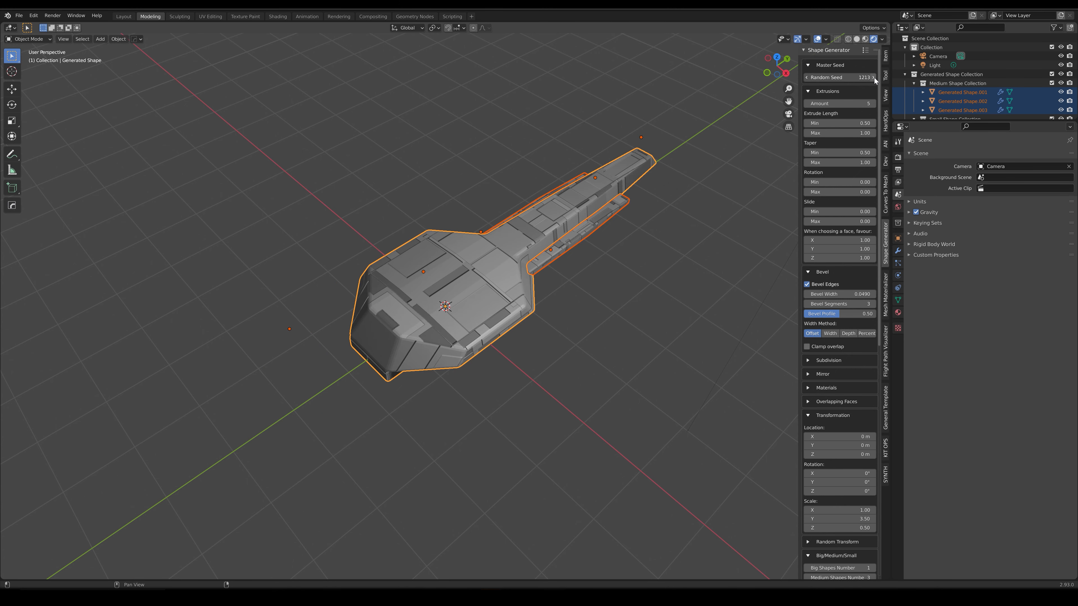
{"action": "left_click", "coordinate": [874, 77]}
{"action": "left_click", "coordinate": [873, 77]}
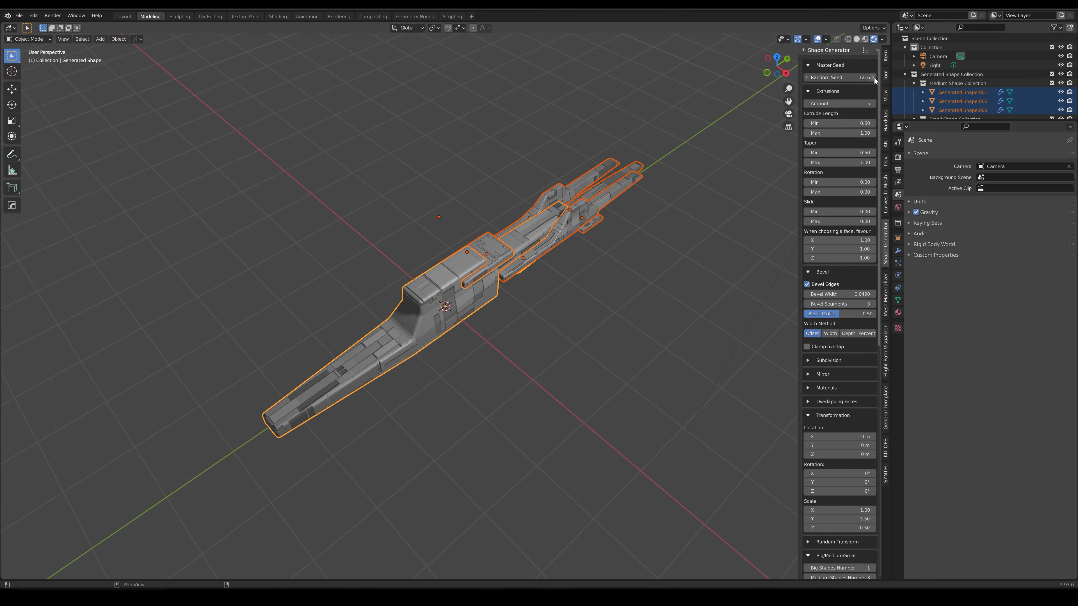
{"action": "left_click", "coordinate": [874, 78]}
{"action": "left_click", "coordinate": [873, 77]}
{"action": "middle_click_drag", "start_coordinate": [526, 238], "coordinate": [438, 324]}
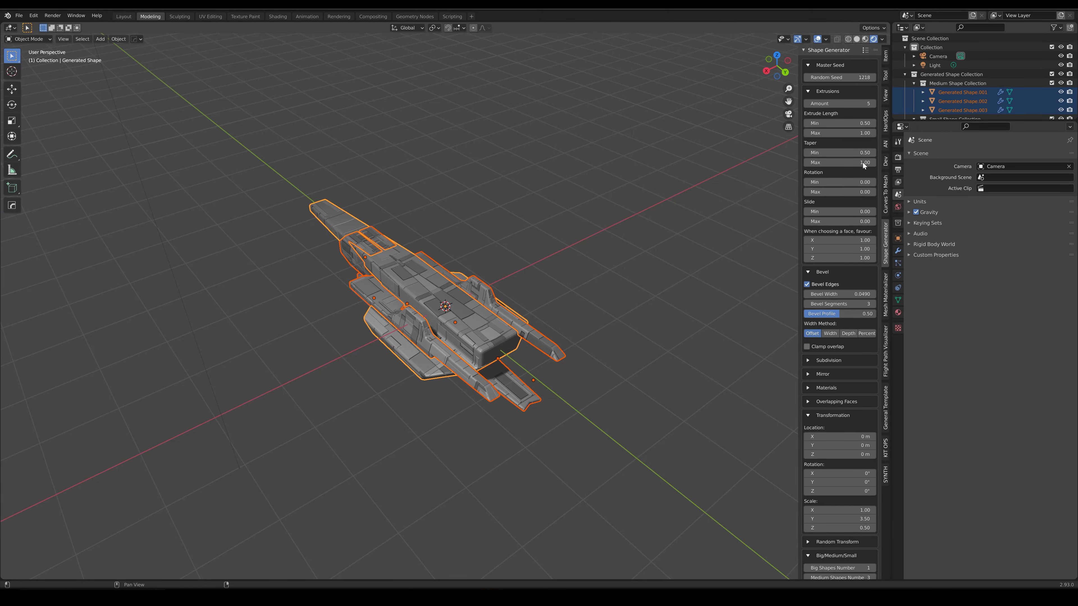
- Raise the master Random Seed further to 1223 and inspect the generated ship from above
{"action": "left_click", "coordinate": [874, 79]}
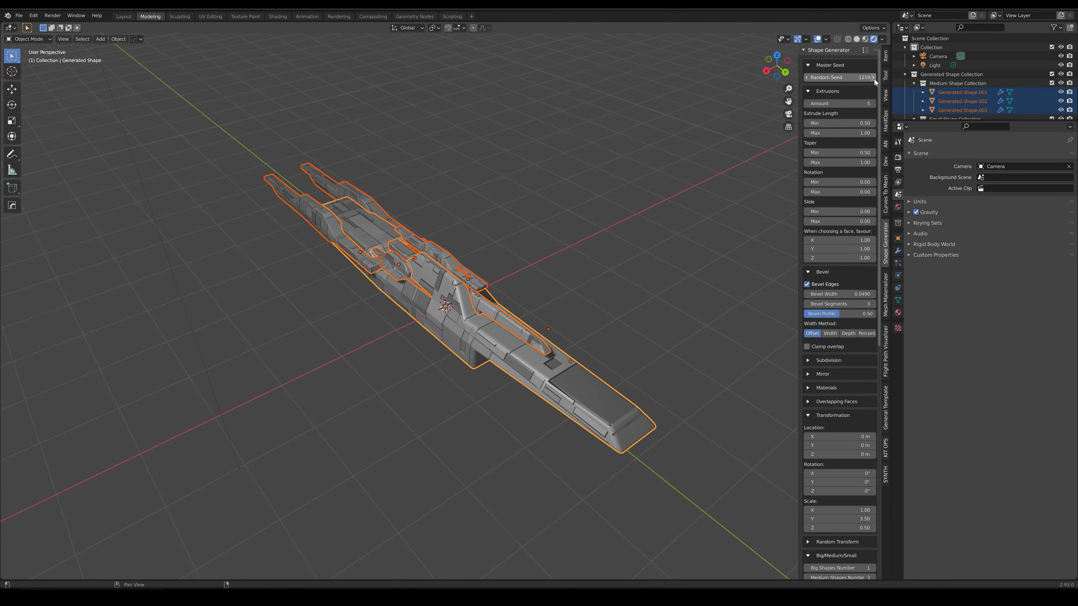
{"action": "left_click", "coordinate": [874, 80]}
{"action": "left_click", "coordinate": [874, 80]}
{"action": "left_click", "coordinate": [874, 80]}
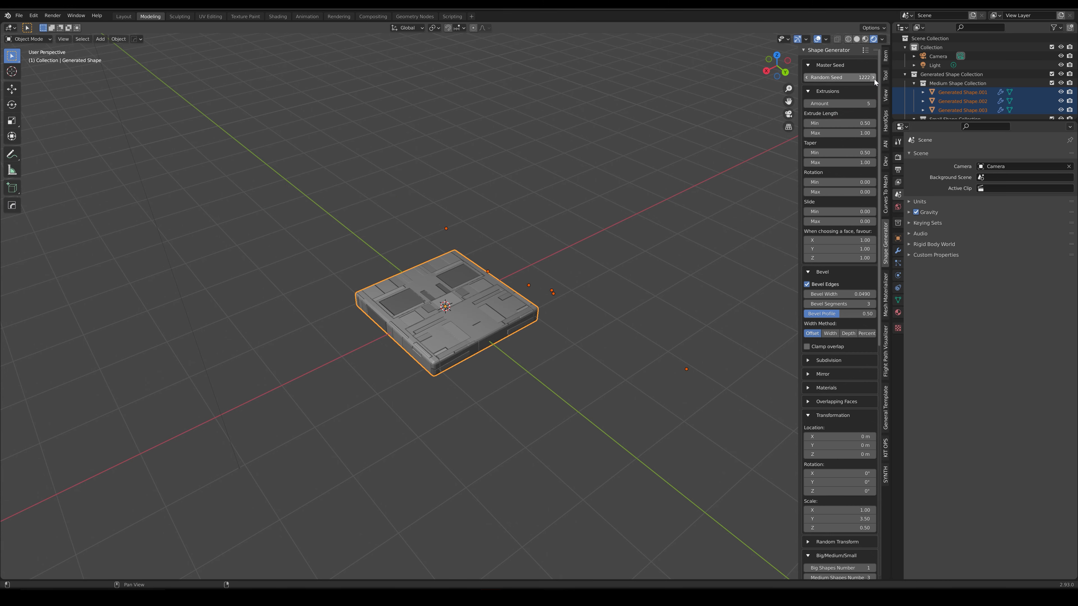
{"action": "left_click", "coordinate": [874, 79]}
{"action": "middle_click_drag", "start_coordinate": [524, 293], "coordinate": [695, 313]}
{"action": "scroll", "coordinate": [610, 293], "scroll_direction": "down", "scroll_amount": 3}
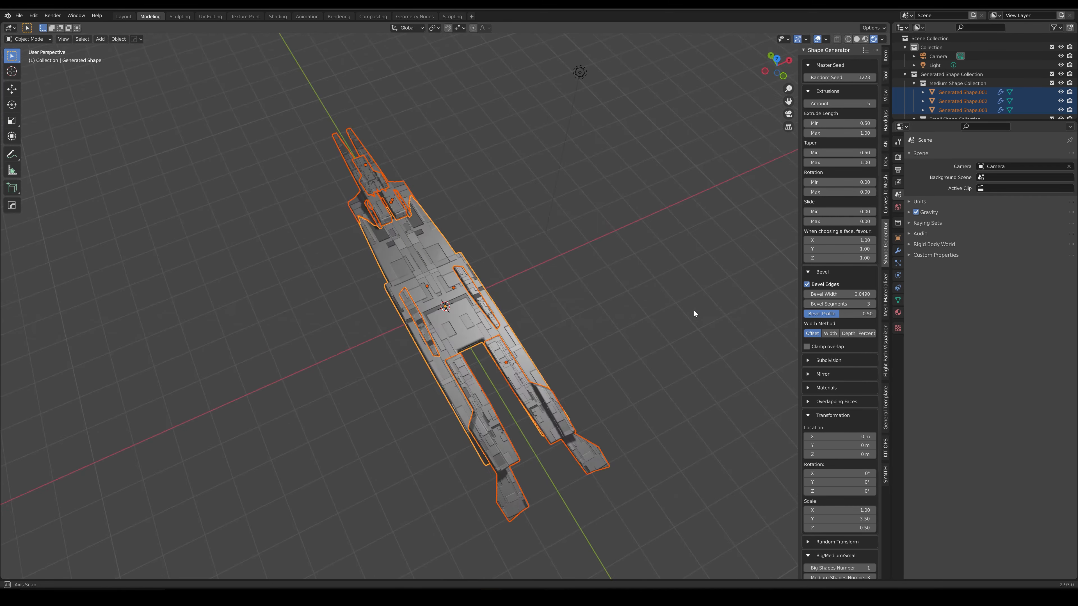
- Load the Shape Generator preset "spaceship 5" onto the generated shape
{"action": "left_click", "coordinate": [867, 52]}
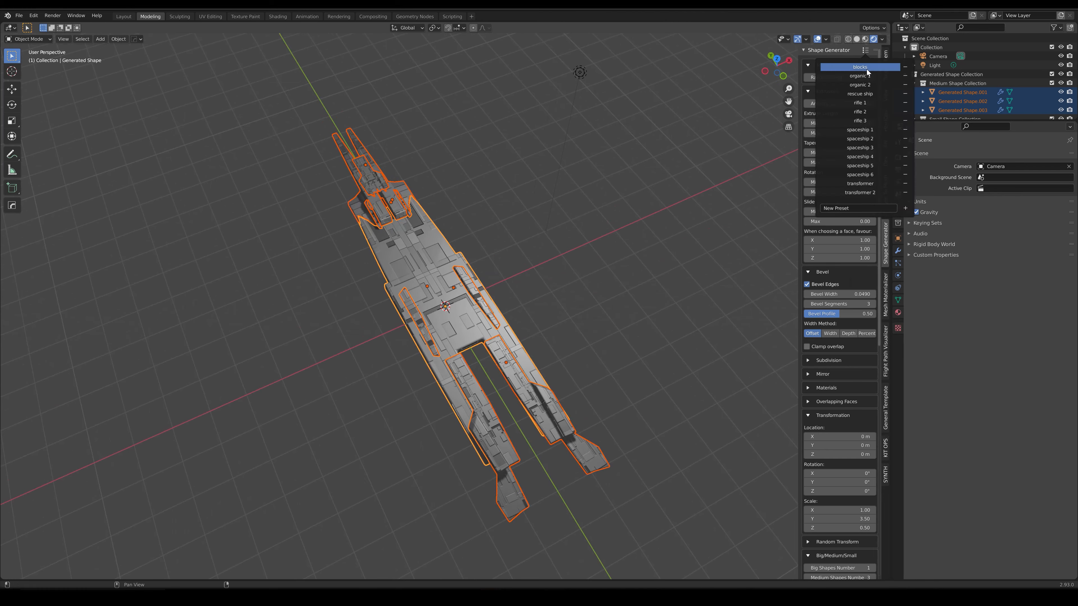
{"action": "left_click", "coordinate": [885, 168]}
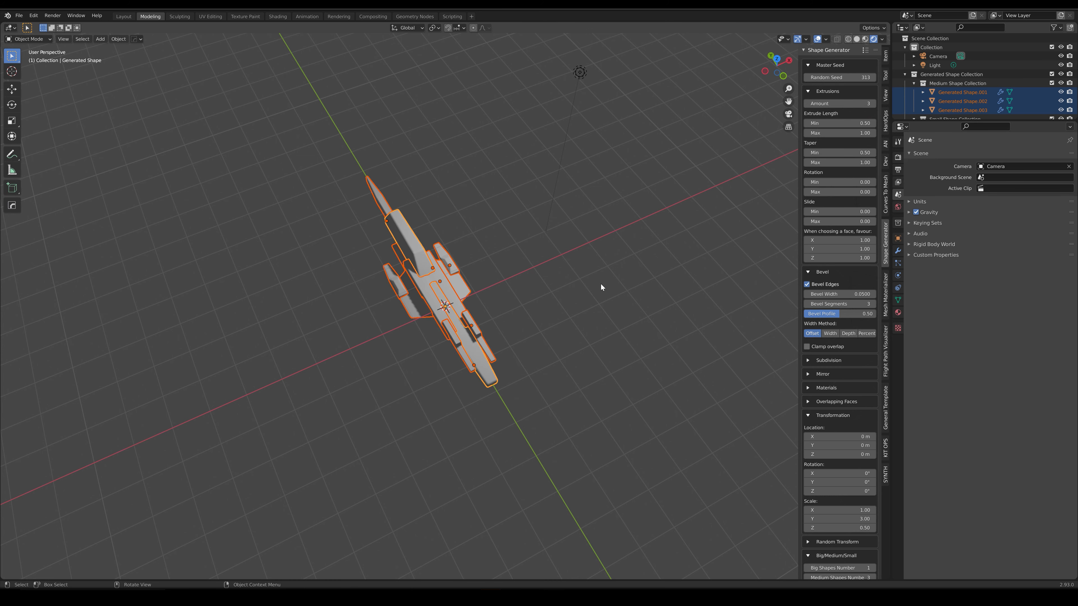
{"action": "middle_click_drag", "start_coordinate": [601, 284], "coordinate": [706, 347]}
- Assign the Hull material to the preset ship's big shape in the Big/Medium/Small settings
{"action": "scroll", "coordinate": [834, 504], "scroll_direction": "down", "scroll_amount": 12}
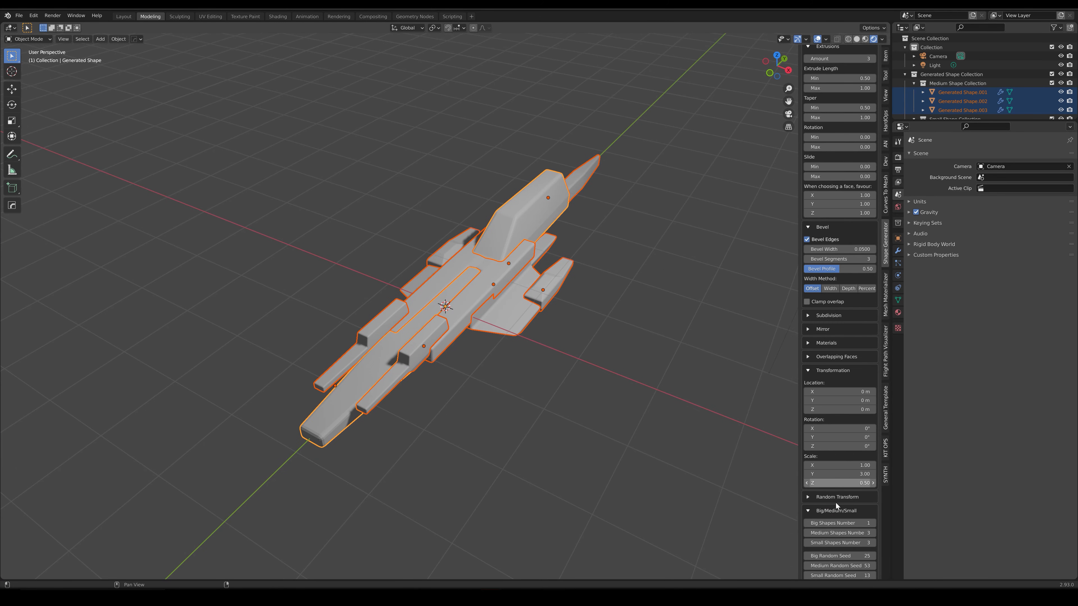
{"action": "scroll", "coordinate": [834, 505], "scroll_direction": "down", "scroll_amount": 1}
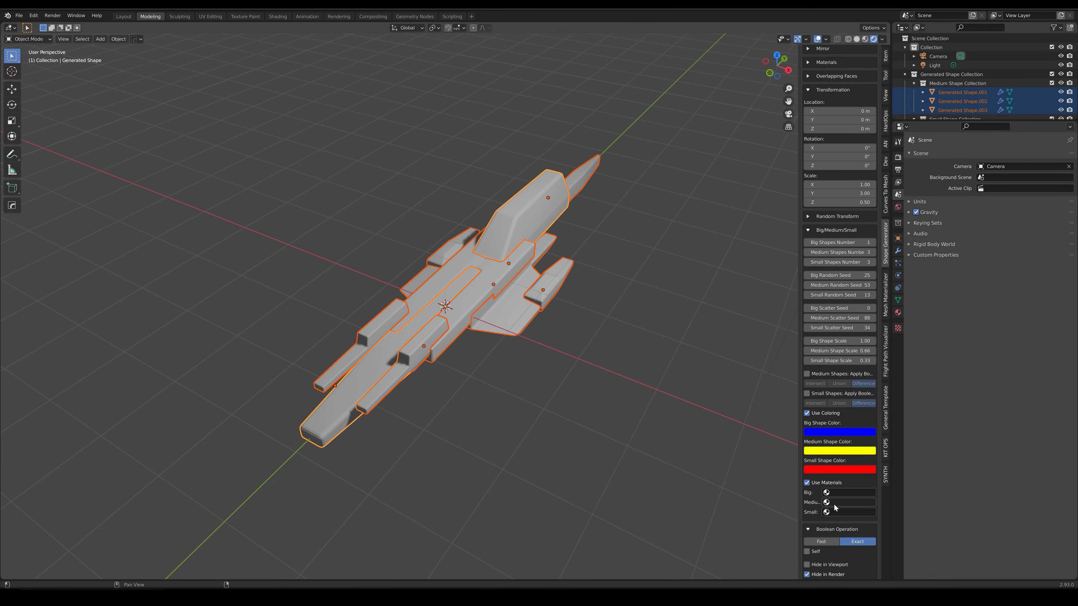
{"action": "left_click", "coordinate": [834, 492]}
{"action": "left_click", "coordinate": [842, 410]}
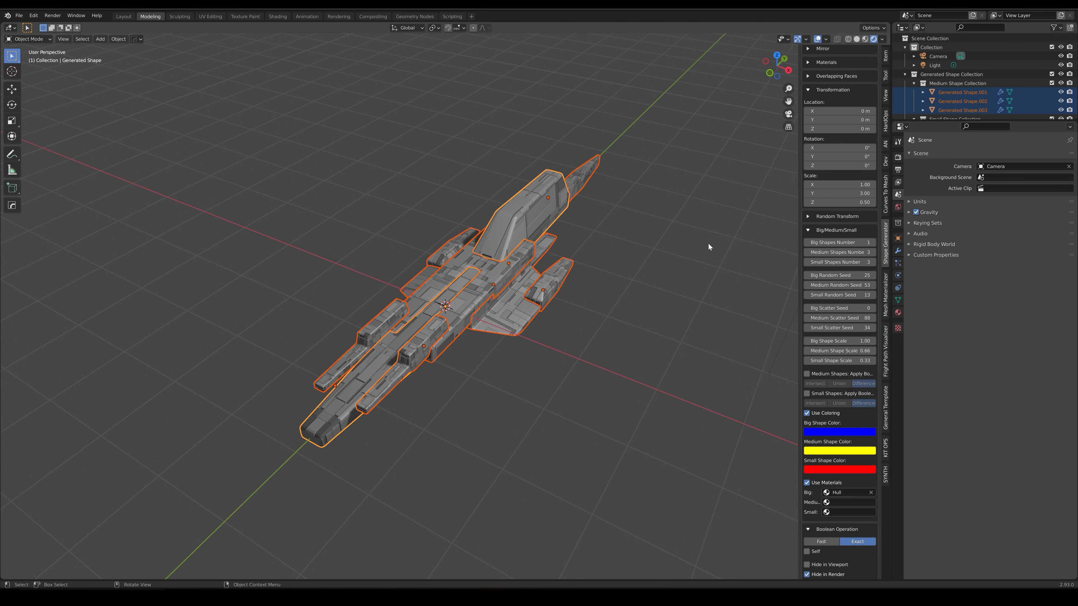
{"action": "middle_click_drag", "start_coordinate": [709, 243], "coordinate": [669, 245]}
- Raise the preset ship's master Random Seed step by step to 323
{"action": "scroll", "coordinate": [850, 128], "scroll_direction": "up", "scroll_amount": 13}
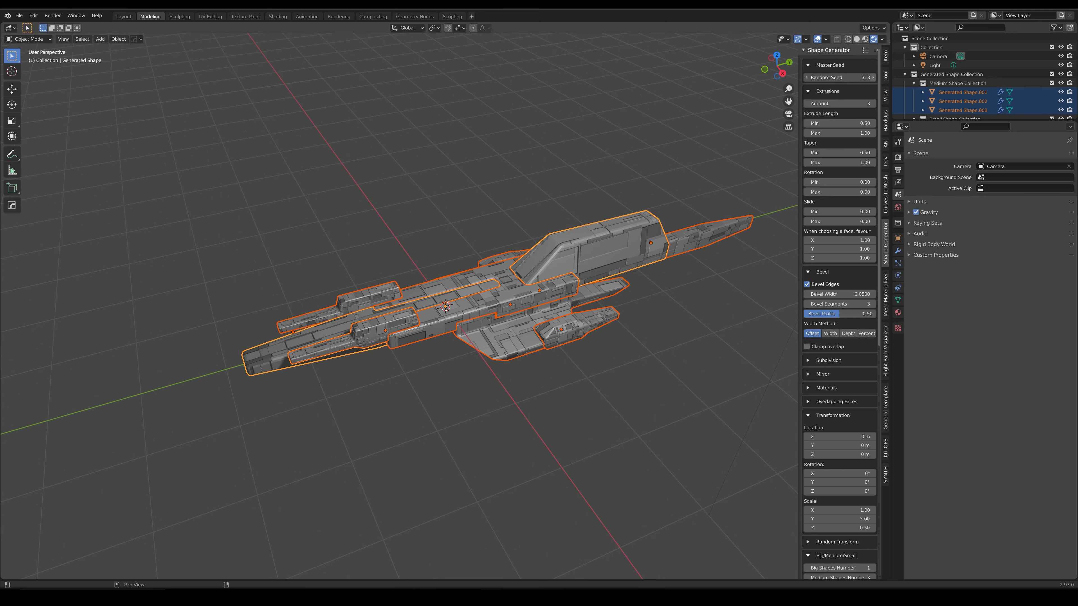
{"action": "left_click", "coordinate": [875, 79]}
{"action": "left_click", "coordinate": [876, 79]}
{"action": "left_click", "coordinate": [876, 80]}
{"action": "left_click", "coordinate": [875, 80]}
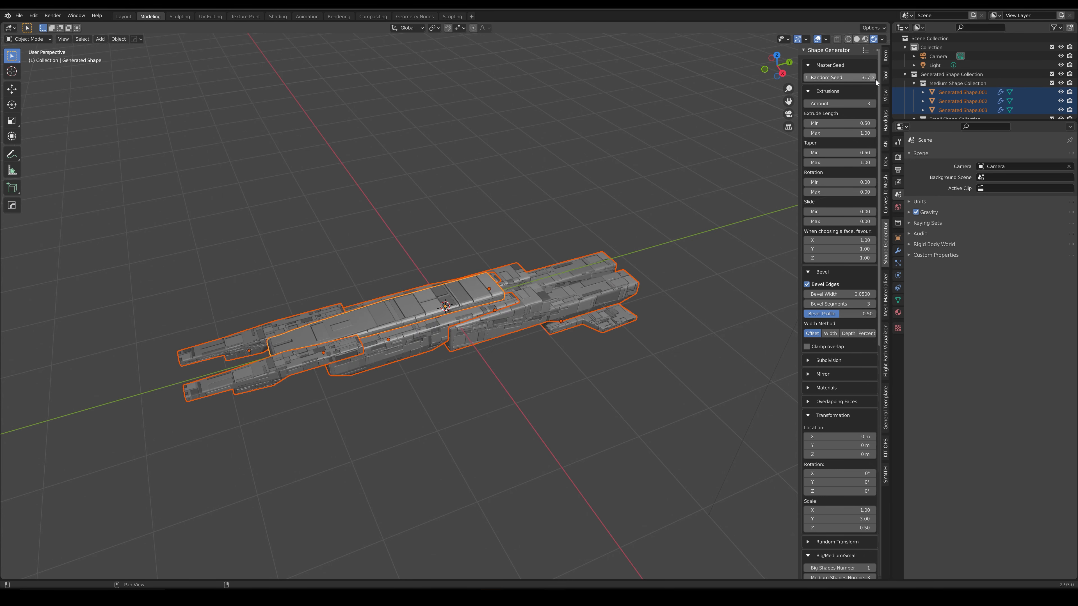
{"action": "left_click", "coordinate": [875, 80]}
{"action": "left_click", "coordinate": [875, 79]}
{"action": "left_click", "coordinate": [875, 79]}
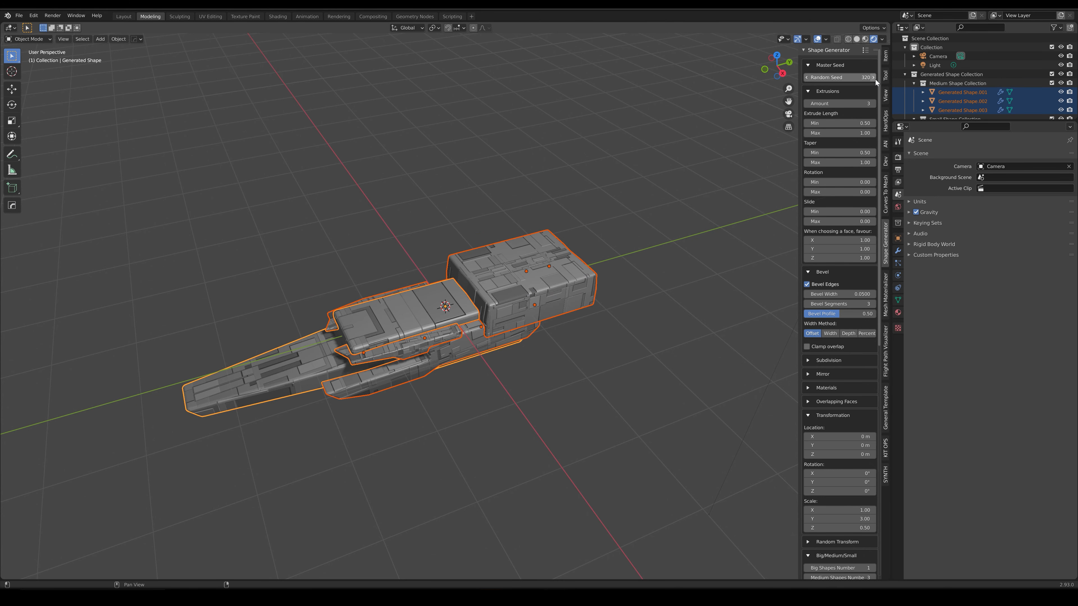
{"action": "left_click", "coordinate": [875, 79]}
{"action": "left_click", "coordinate": [875, 79]}
{"action": "left_click", "coordinate": [875, 79]}
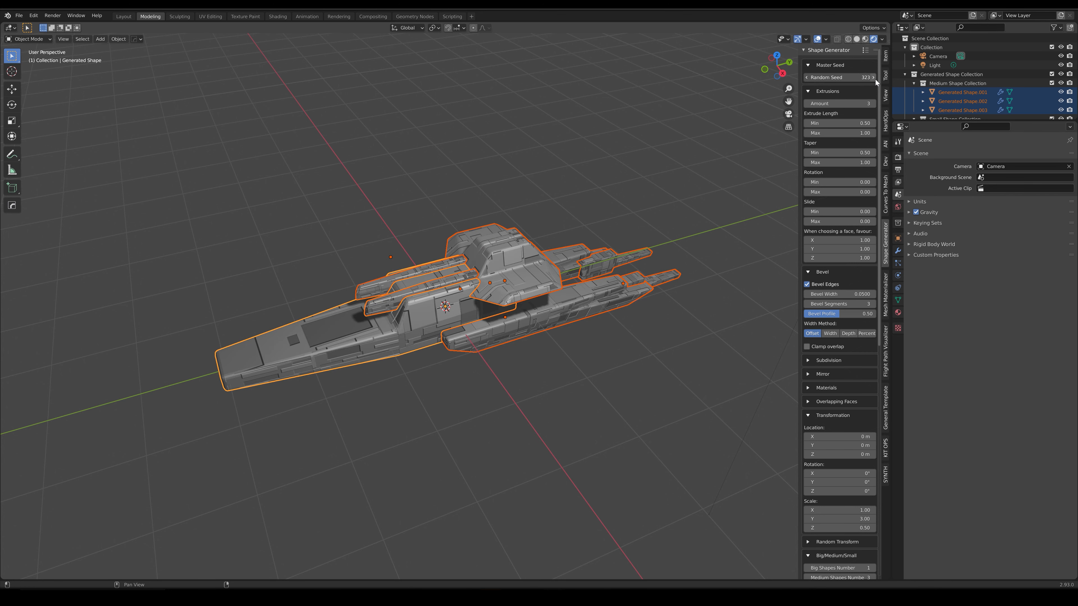
- Raise the preset ship's master Random Seed one value at a time to 351 to generate further spaceship variations
{"action": "left_click", "coordinate": [875, 80]}
{"action": "left_click", "coordinate": [875, 79]}
{"action": "left_click", "coordinate": [875, 79]}
{"action": "left_click", "coordinate": [875, 79]}
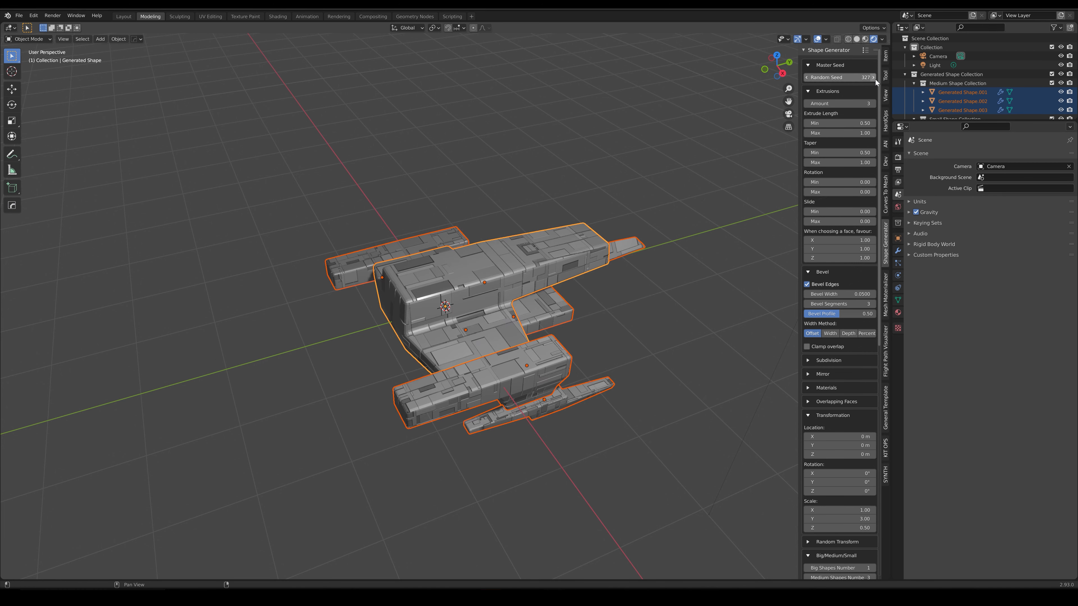
{"action": "left_click", "coordinate": [876, 80]}
{"action": "left_click", "coordinate": [875, 80]}
{"action": "left_click", "coordinate": [875, 79]}
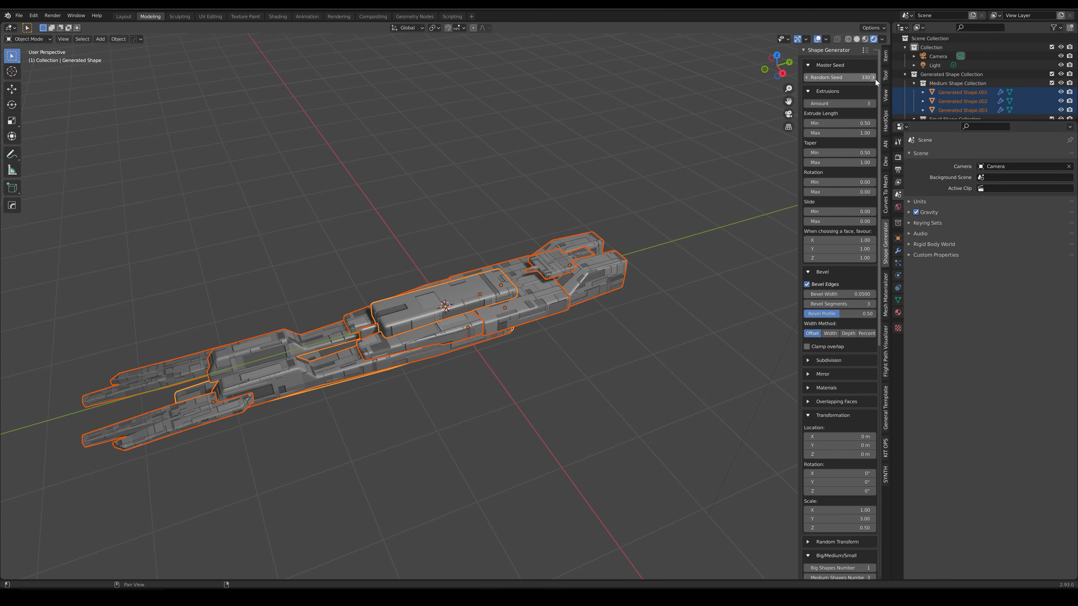
{"action": "left_click", "coordinate": [875, 80]}
{"action": "left_click", "coordinate": [875, 79]}
{"action": "left_click", "coordinate": [875, 80]}
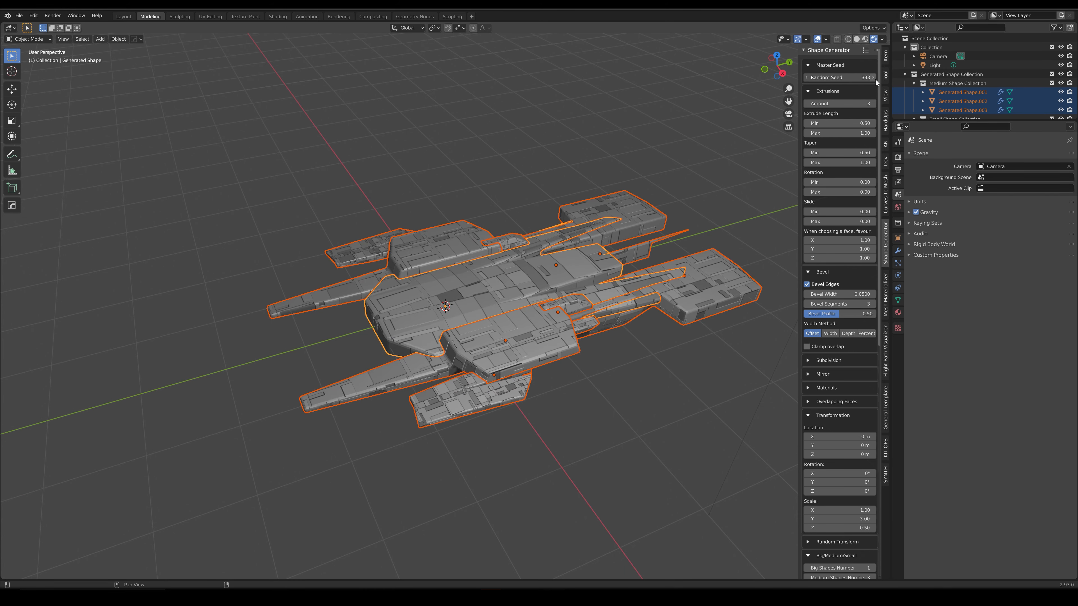
{"action": "left_click", "coordinate": [875, 79]}
{"action": "left_click", "coordinate": [875, 80]}
{"action": "left_click", "coordinate": [876, 79]}
{"action": "left_click", "coordinate": [875, 79]}
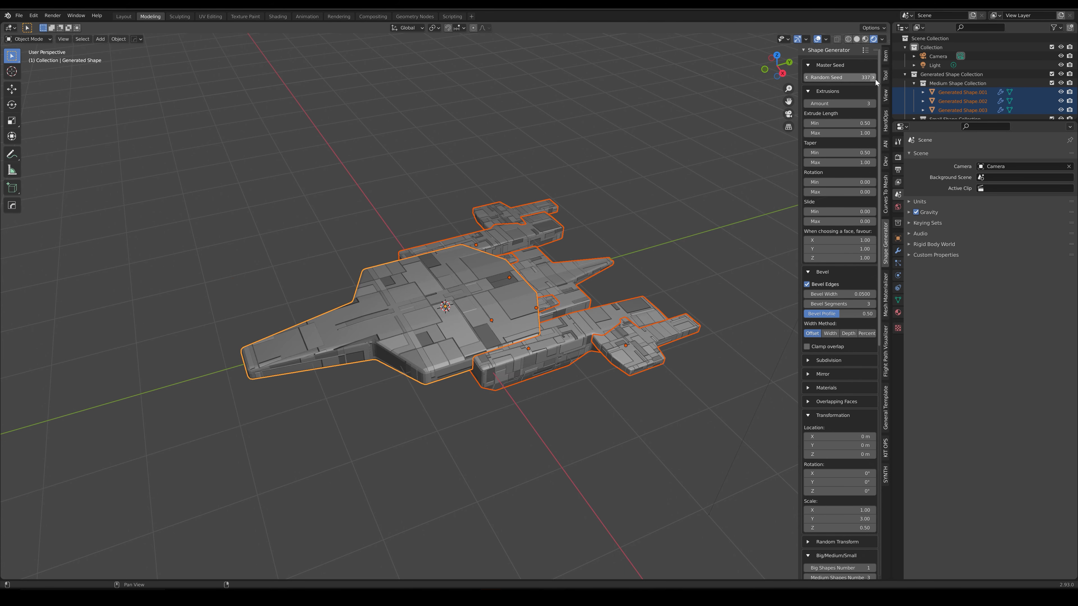
{"action": "left_click", "coordinate": [875, 80]}
{"action": "left_click", "coordinate": [875, 80]}
{"action": "left_click", "coordinate": [875, 79]}
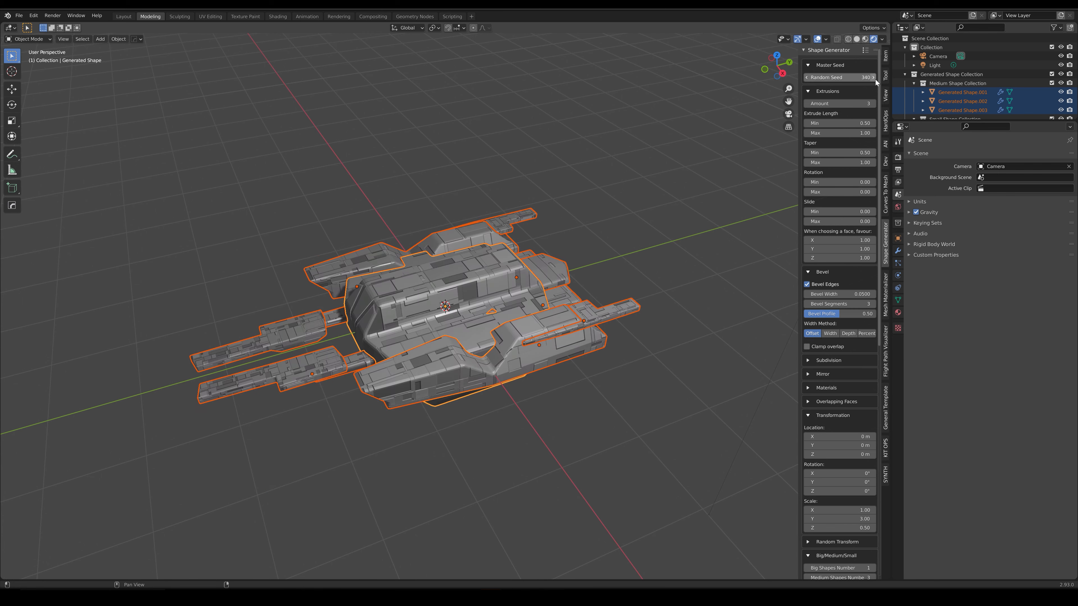
{"action": "left_click", "coordinate": [875, 79]}
{"action": "left_click", "coordinate": [875, 79]}
{"action": "left_click", "coordinate": [875, 79]}
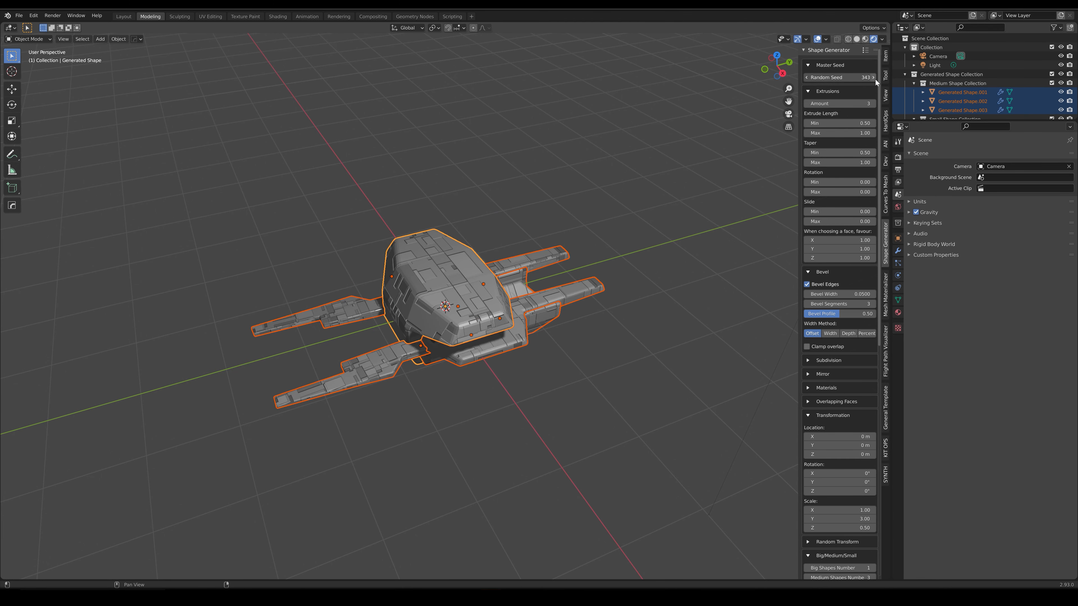
{"action": "left_click", "coordinate": [875, 80]}
{"action": "left_click", "coordinate": [875, 80]}
{"action": "left_click", "coordinate": [875, 79]}
{"action": "left_click", "coordinate": [874, 77]}
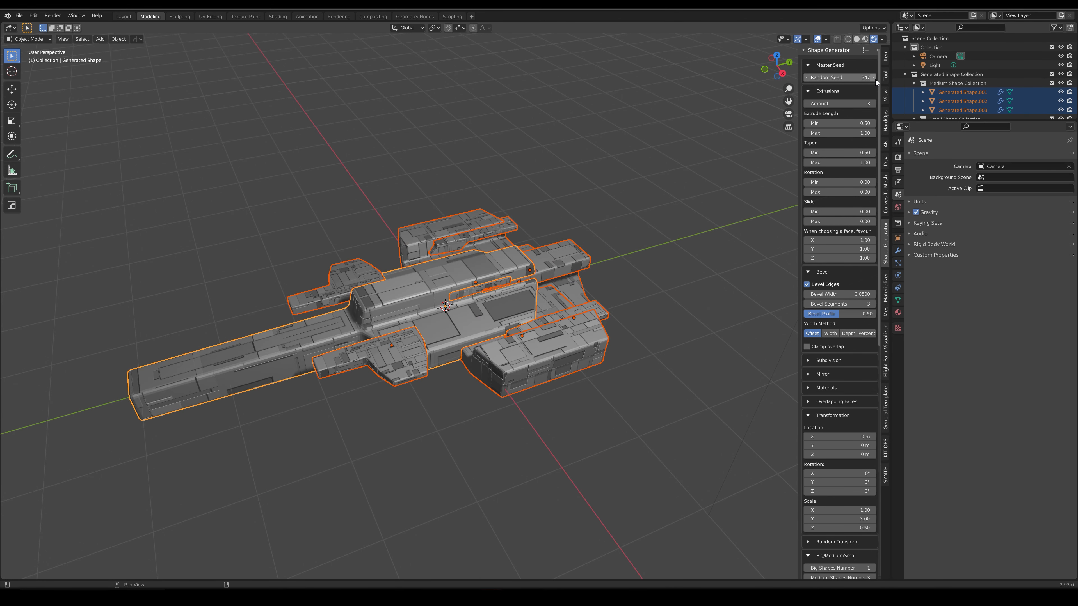
{"action": "left_click", "coordinate": [874, 77]}
{"action": "left_click", "coordinate": [873, 77]}
{"action": "left_click", "coordinate": [875, 80]}
{"action": "left_click", "coordinate": [875, 80]}
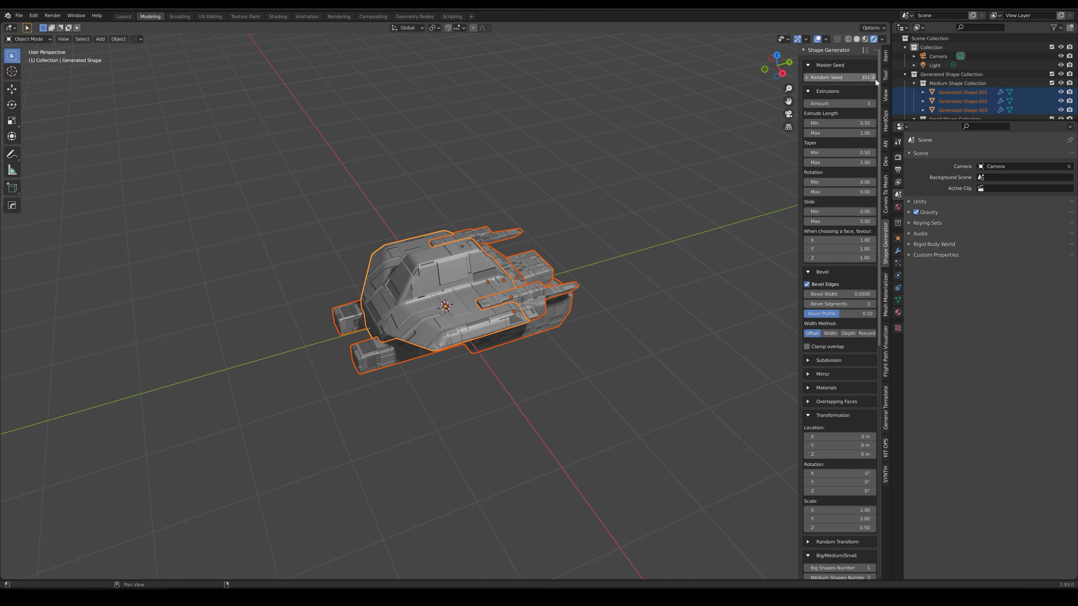